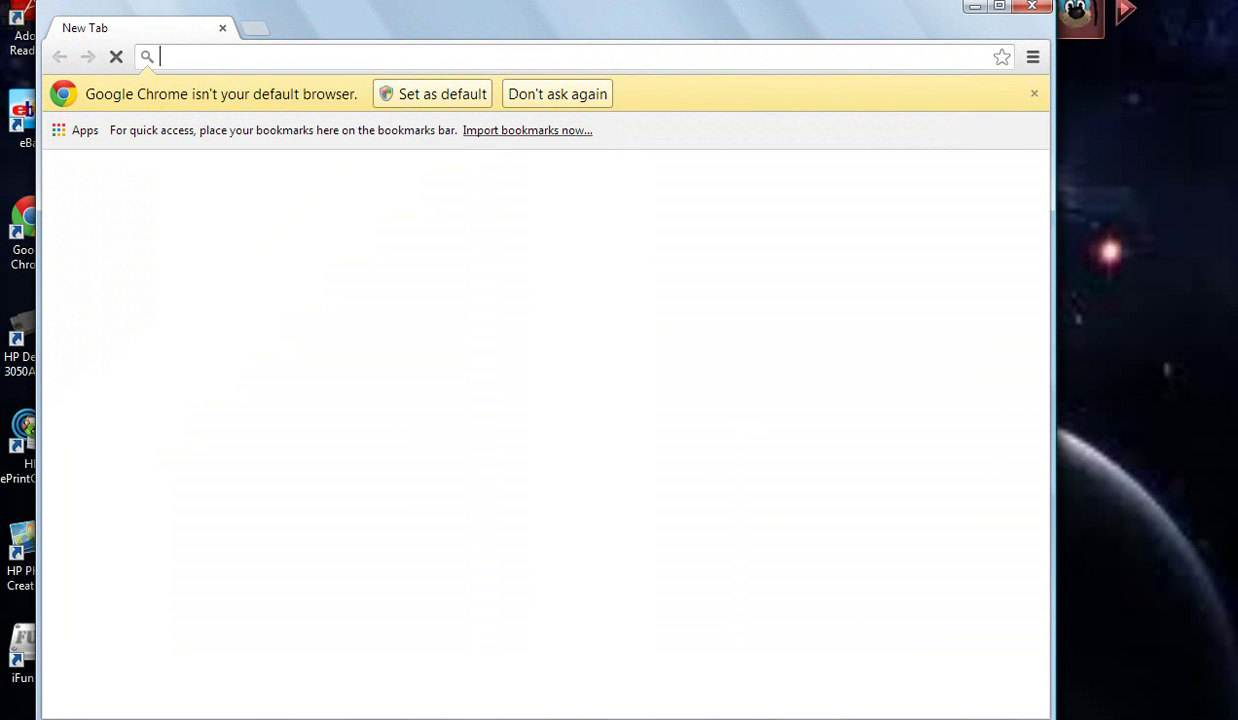
left_click(999, 6)
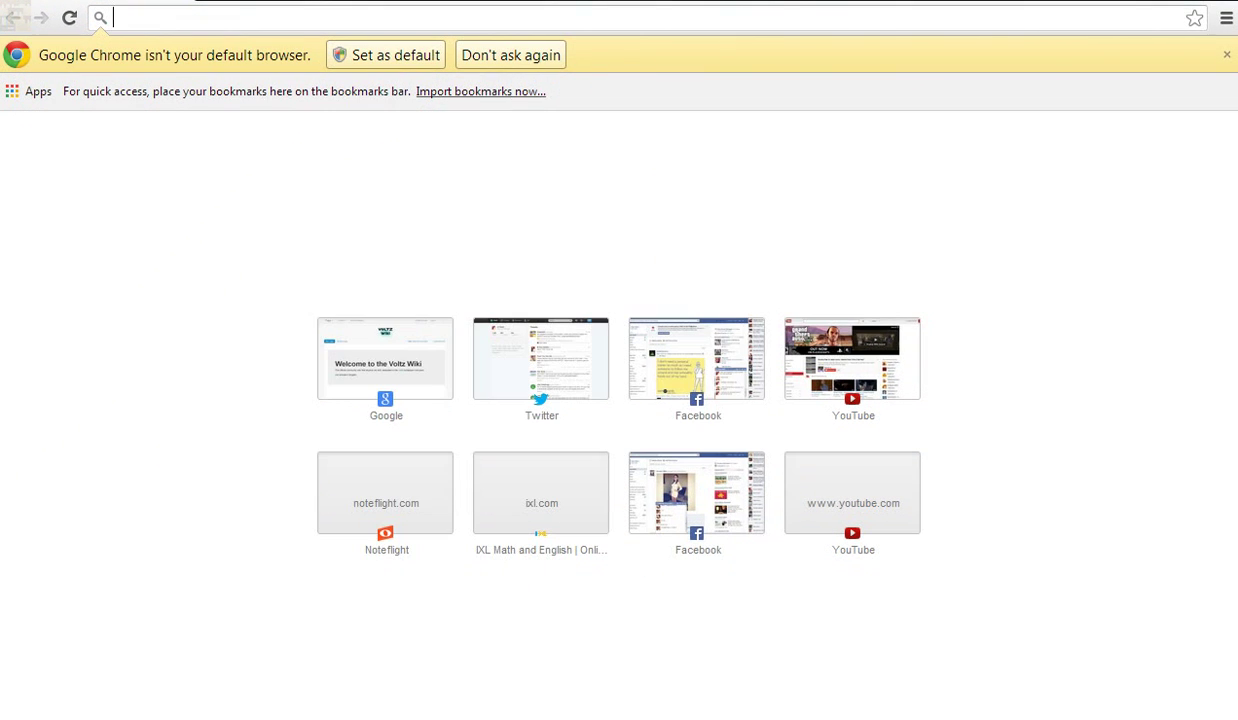
left_click(1227, 55)
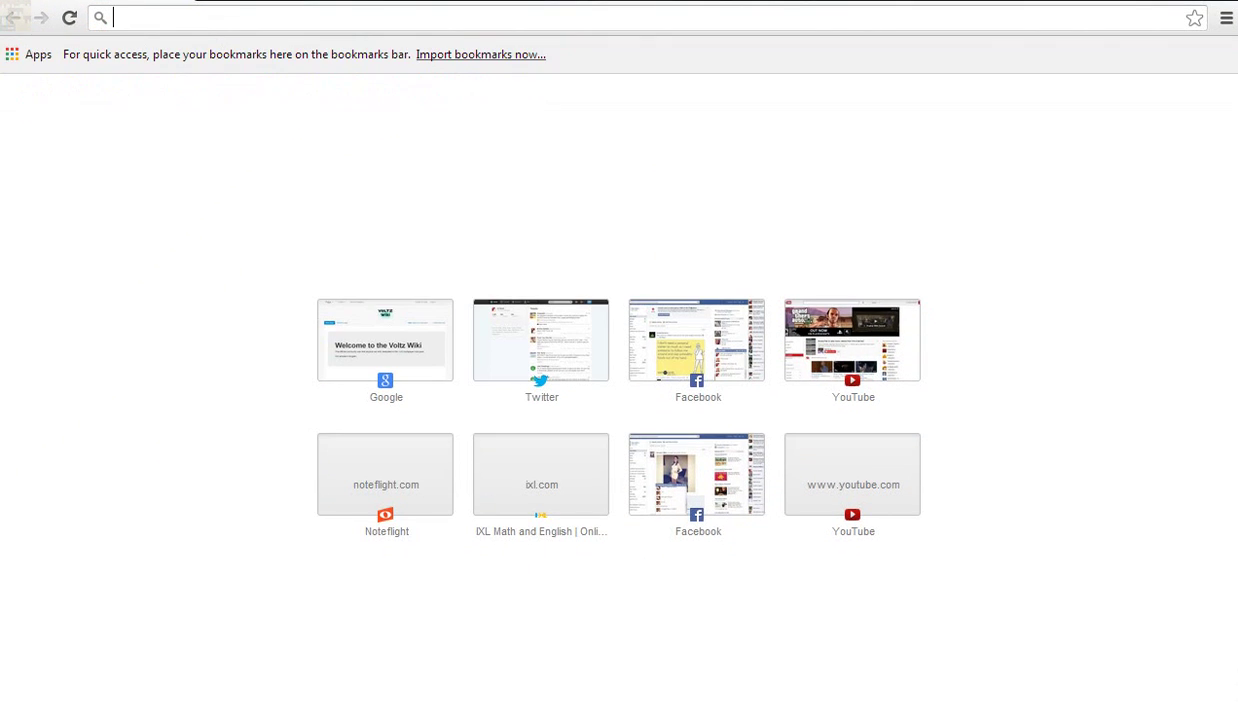
type("www.")
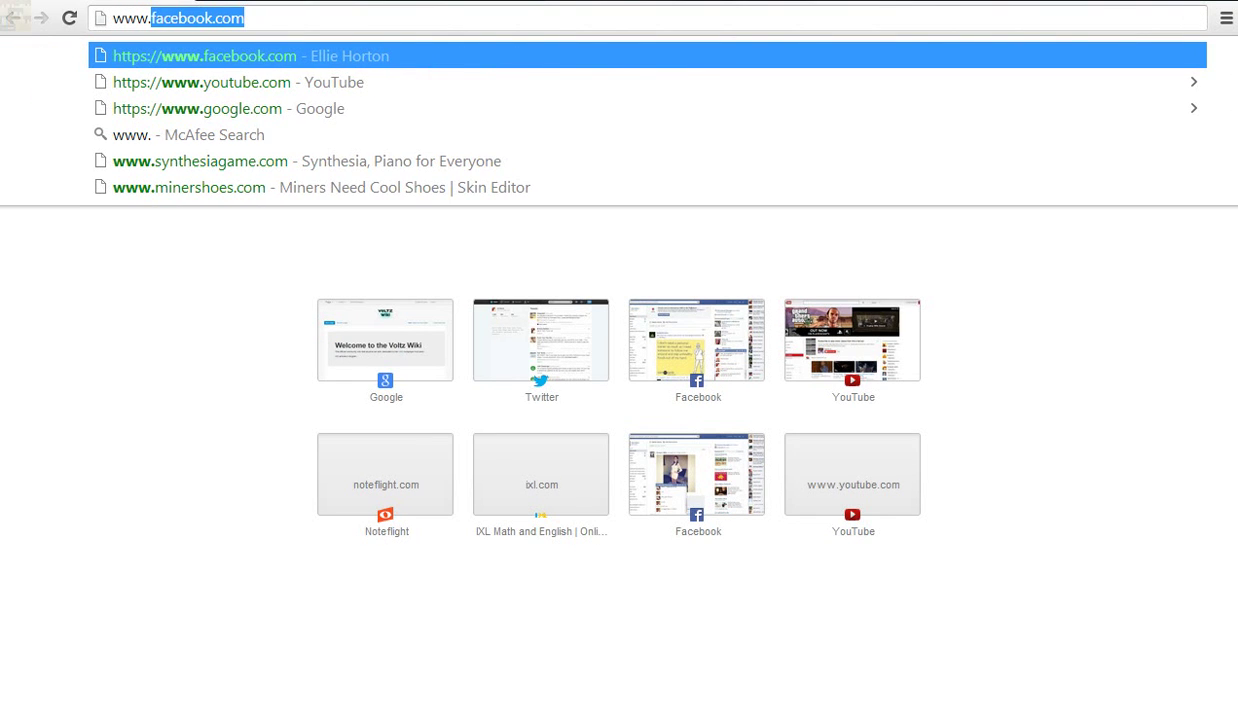
type("synthes")
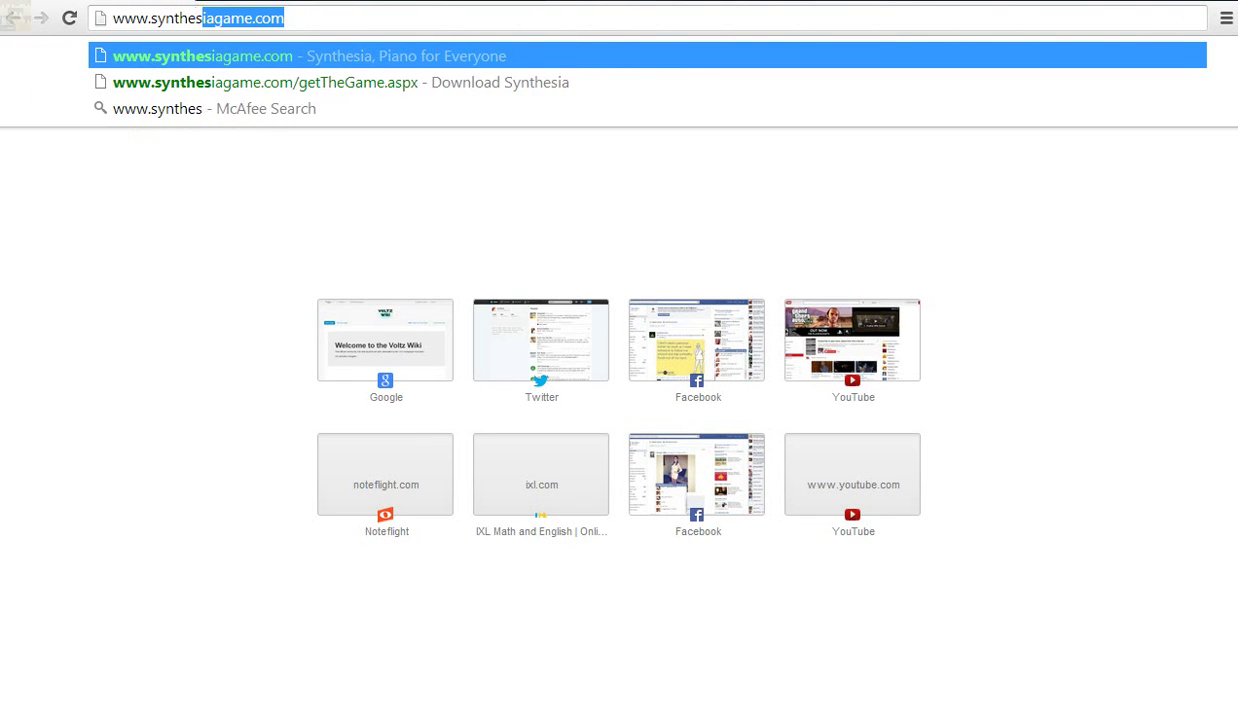
type("iagame")
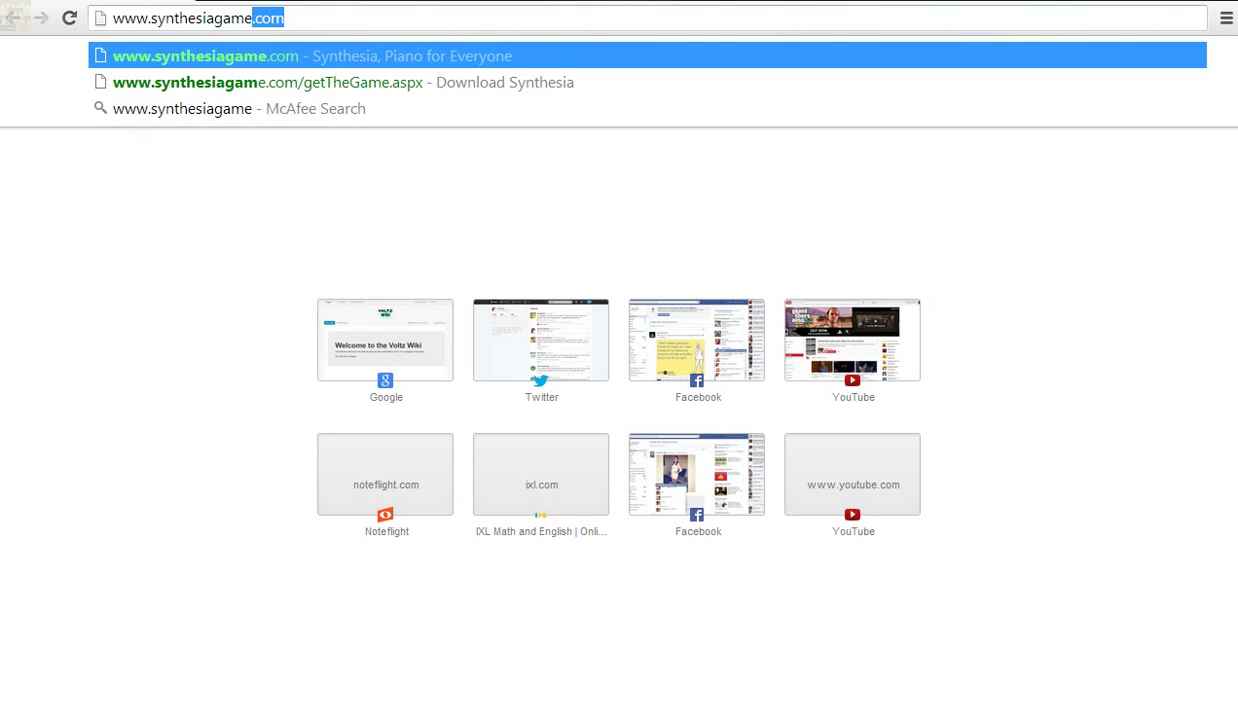
key("Return")
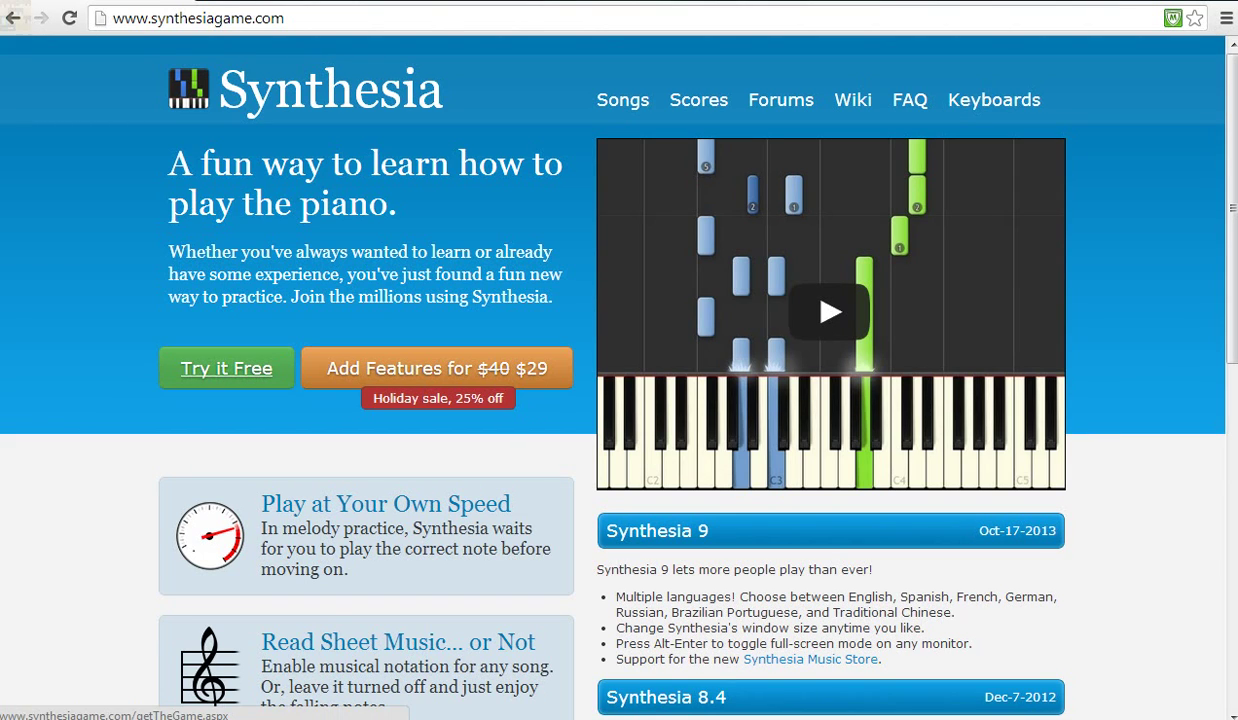
Download the Windows Installer of the free Synthesia 9 version and check it in the browser's download list.
left_click(226, 368)
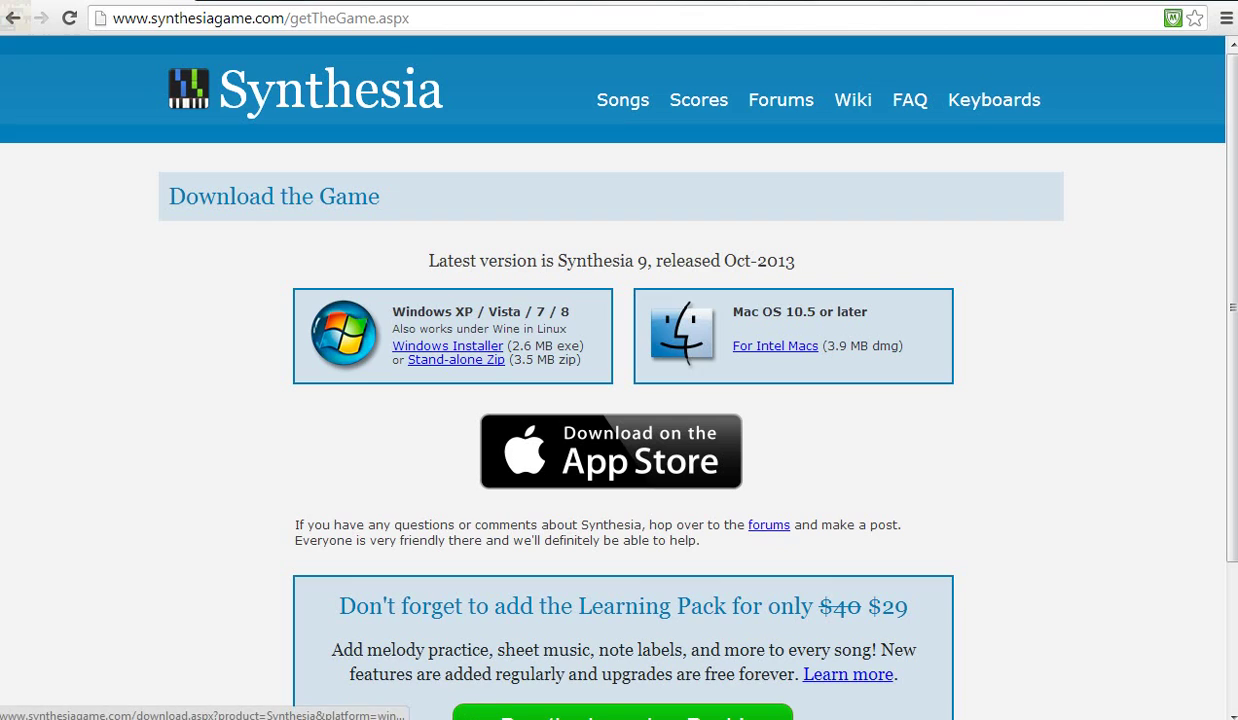
left_click(447, 345)
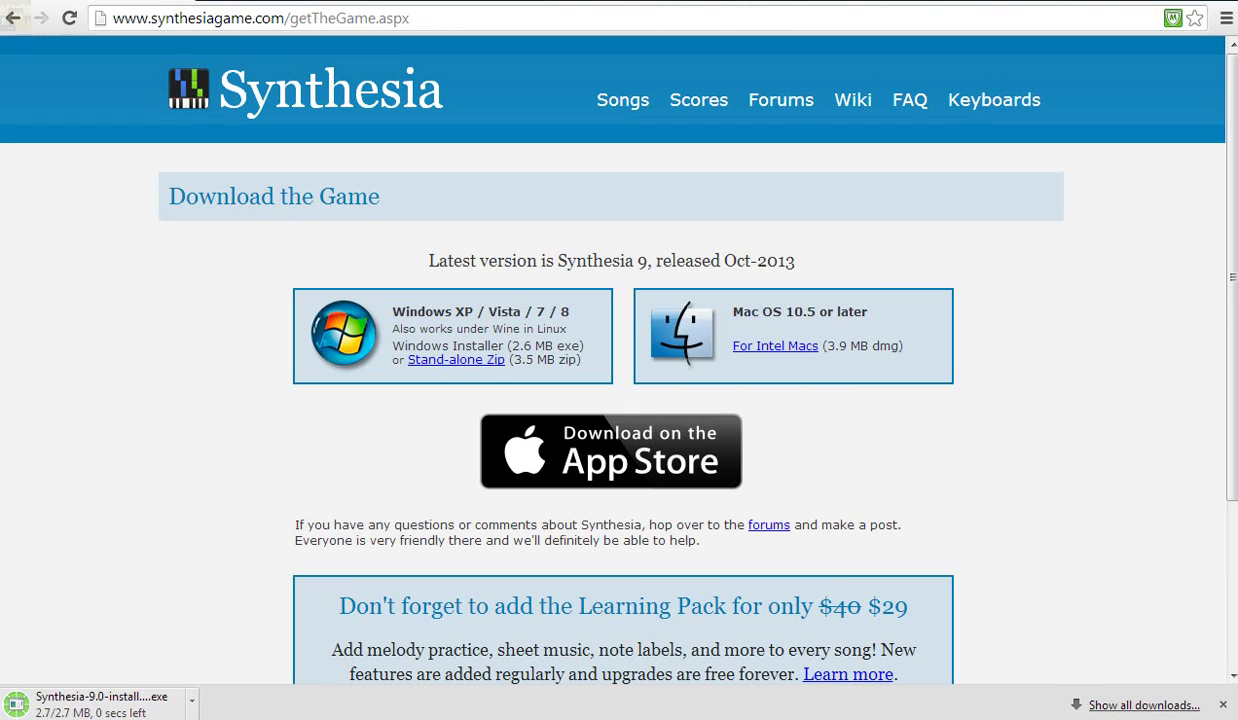
key("ctrl+j")
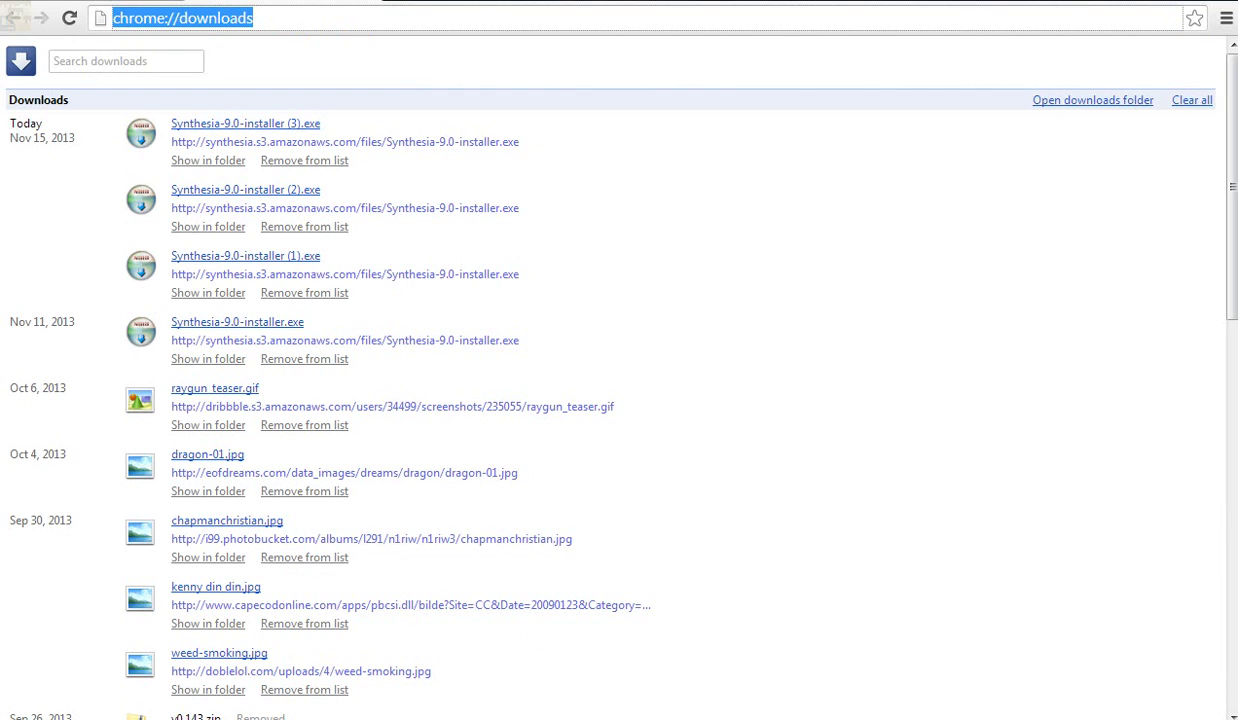
key("ctrl+w")
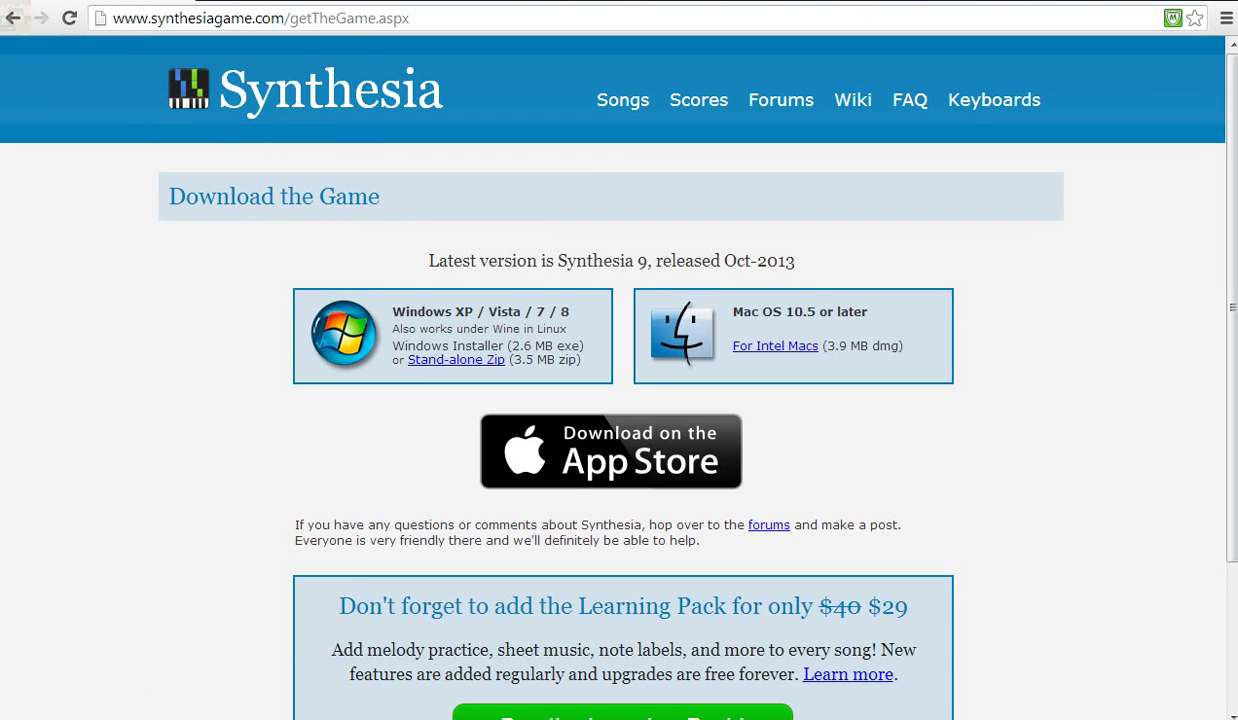
Search the computer for the Downloads folder, open it and run Synthesia-9.0-installer (2).
key("super")
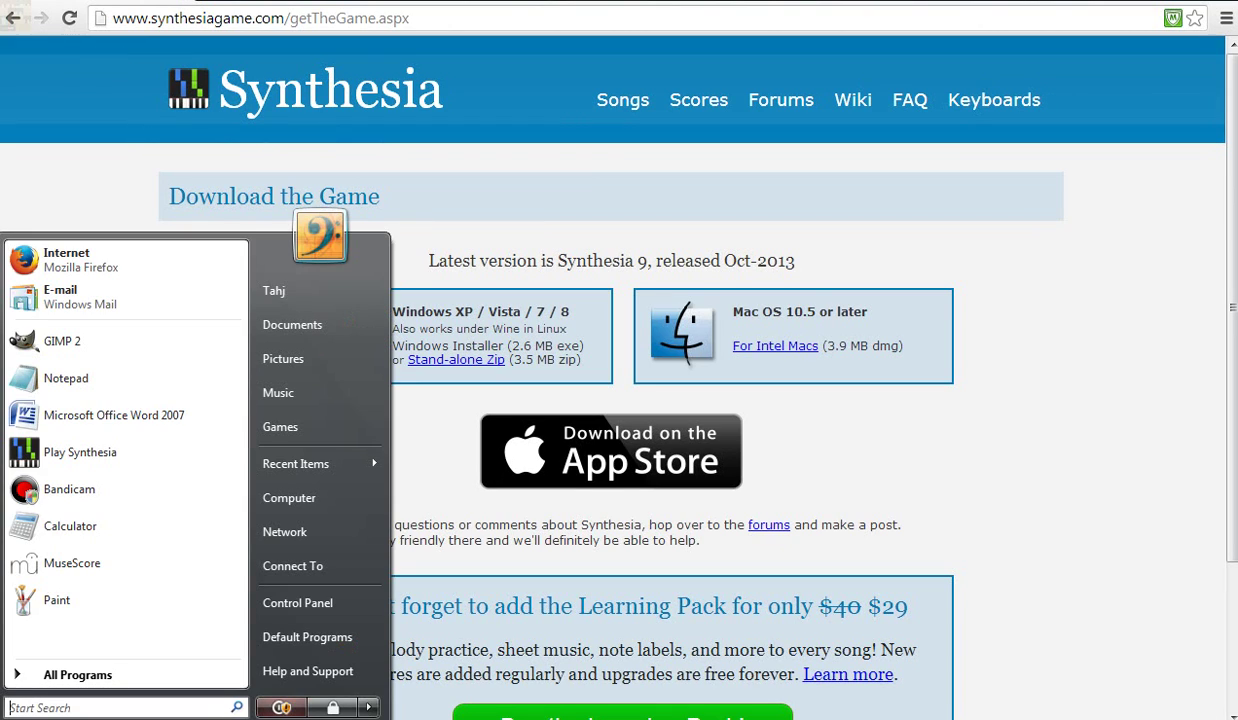
type("Downl")
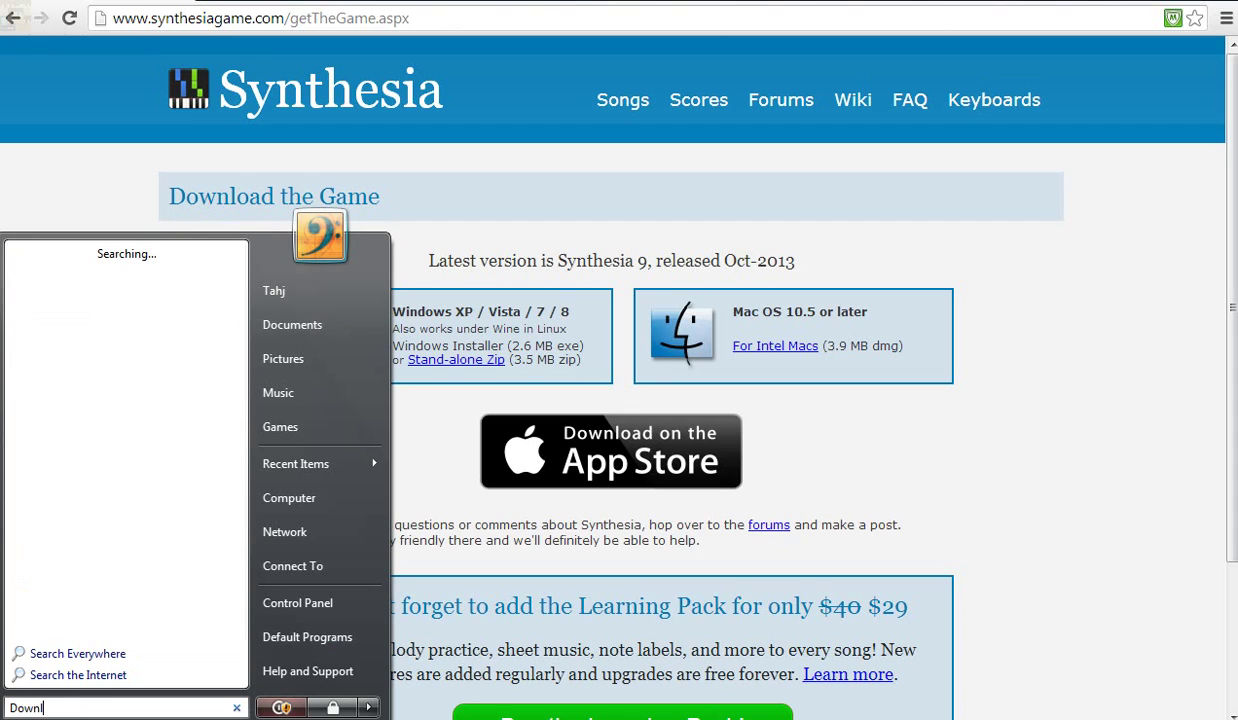
type("oads")
key("Return")
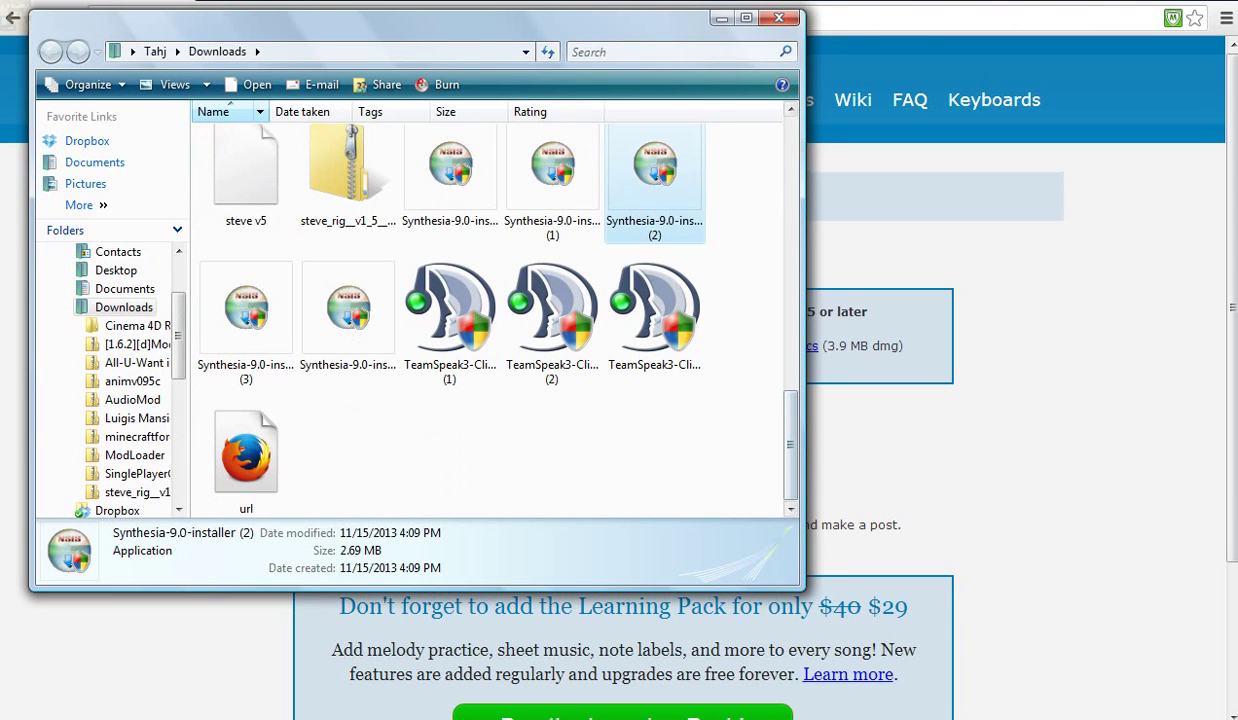
left_click(654, 180)
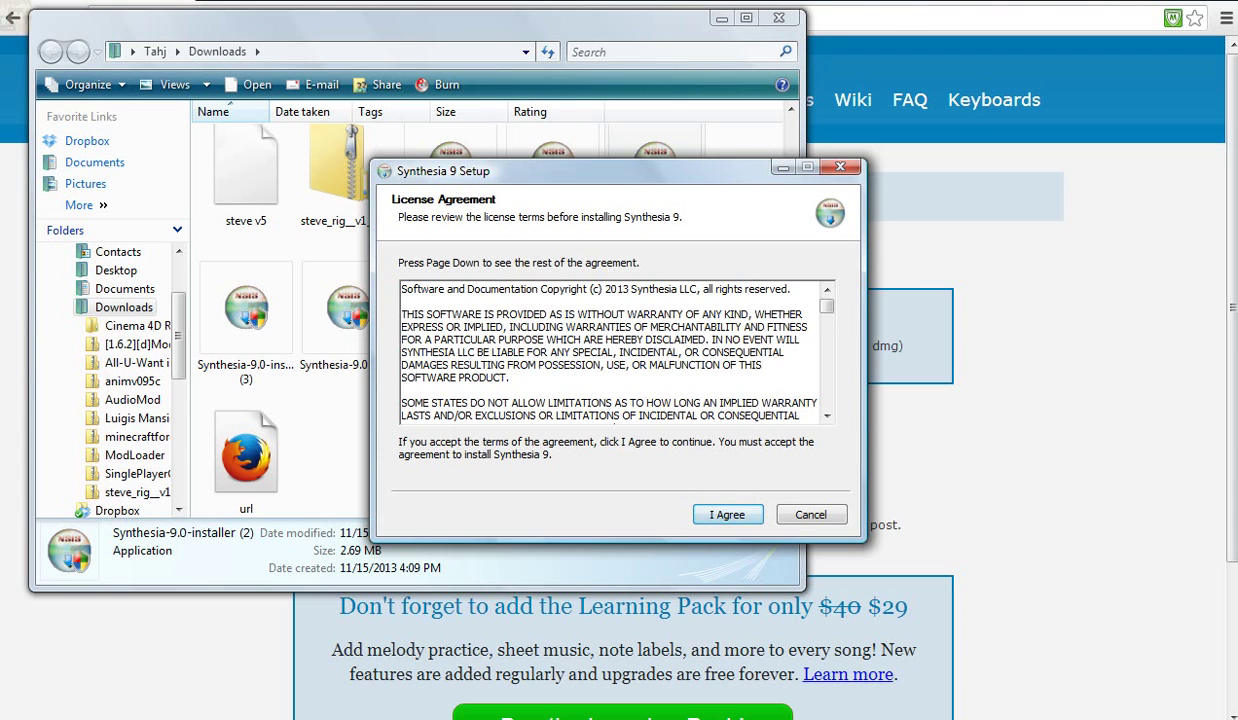
Accept the Synthesia 9 license agreement, add the Desktop icon component and continue to the install location.
key("Return")
key("Return")
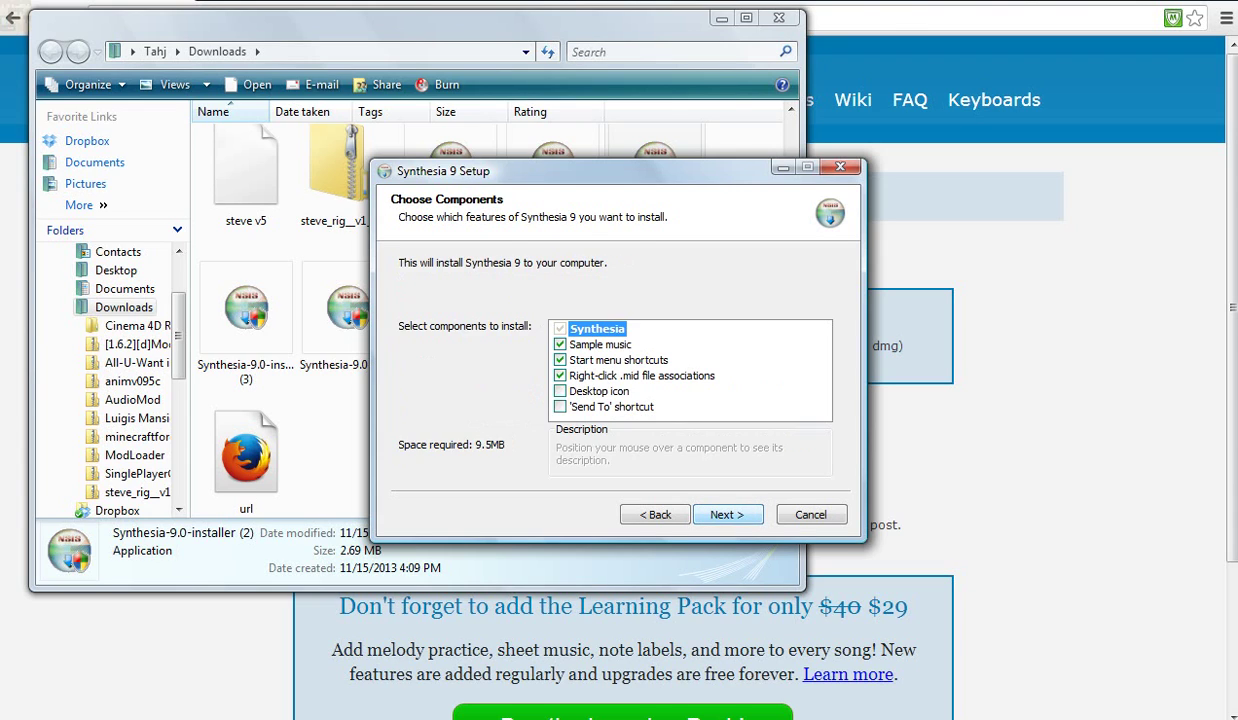
left_click(560, 391)
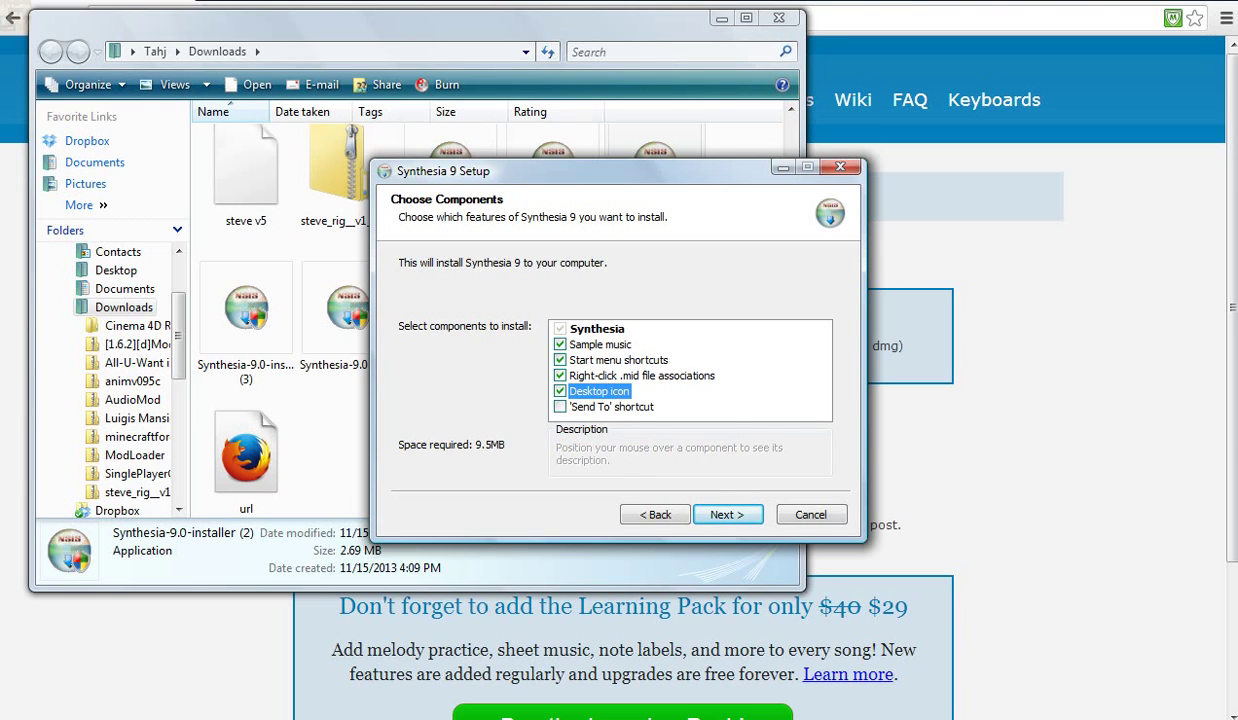
key("Return")
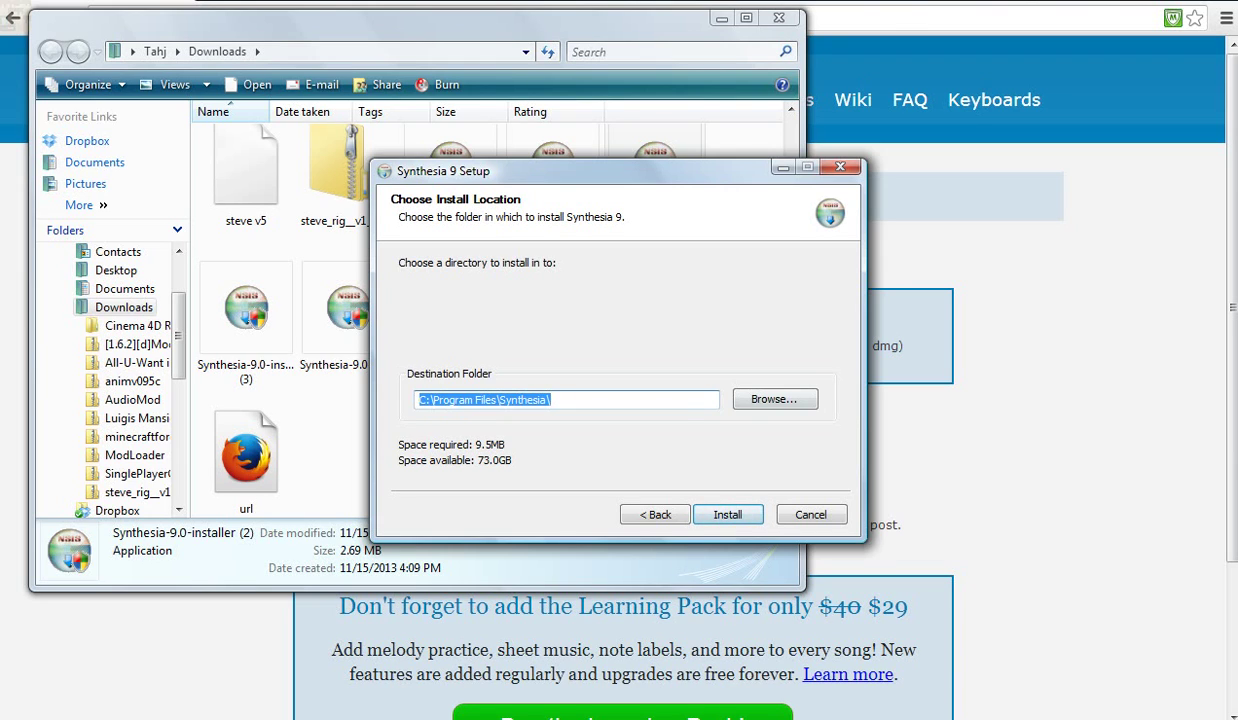
Quit the Synthesia 9 setup, minimize the Downloads window and show the desktop with the Play Synthesia shortcut.
left_click(840, 167)
left_click(651, 424)
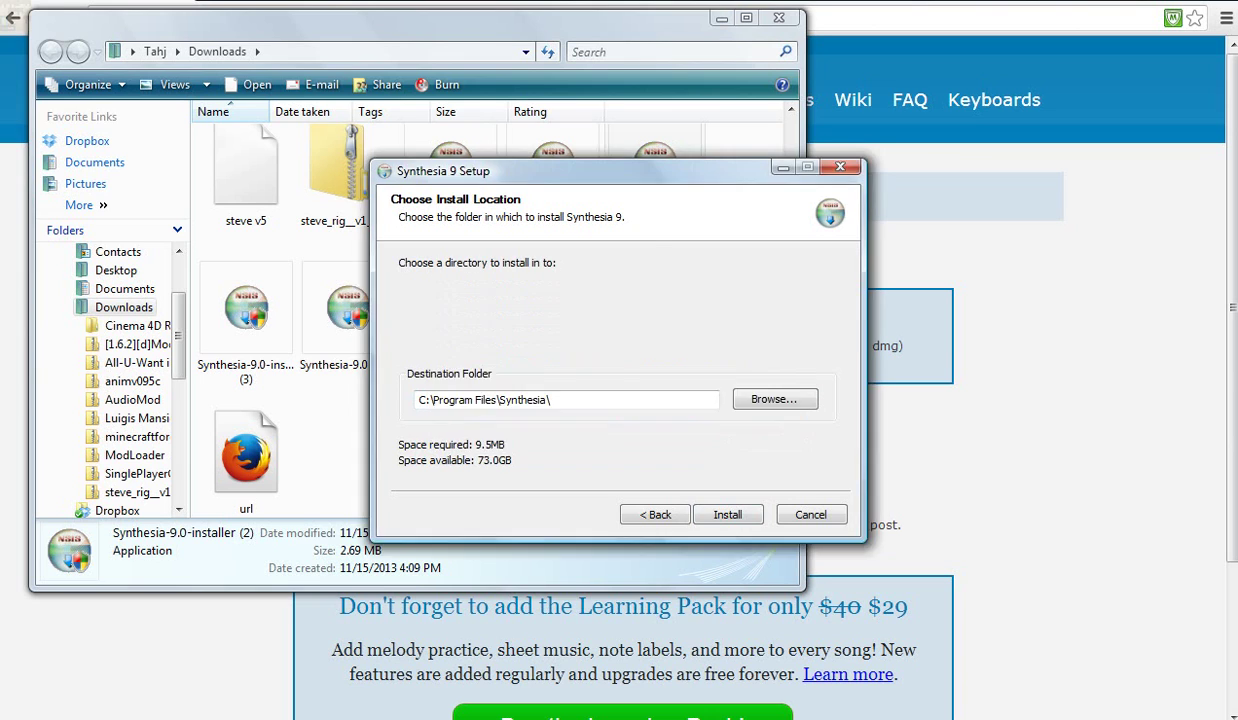
left_click(722, 18)
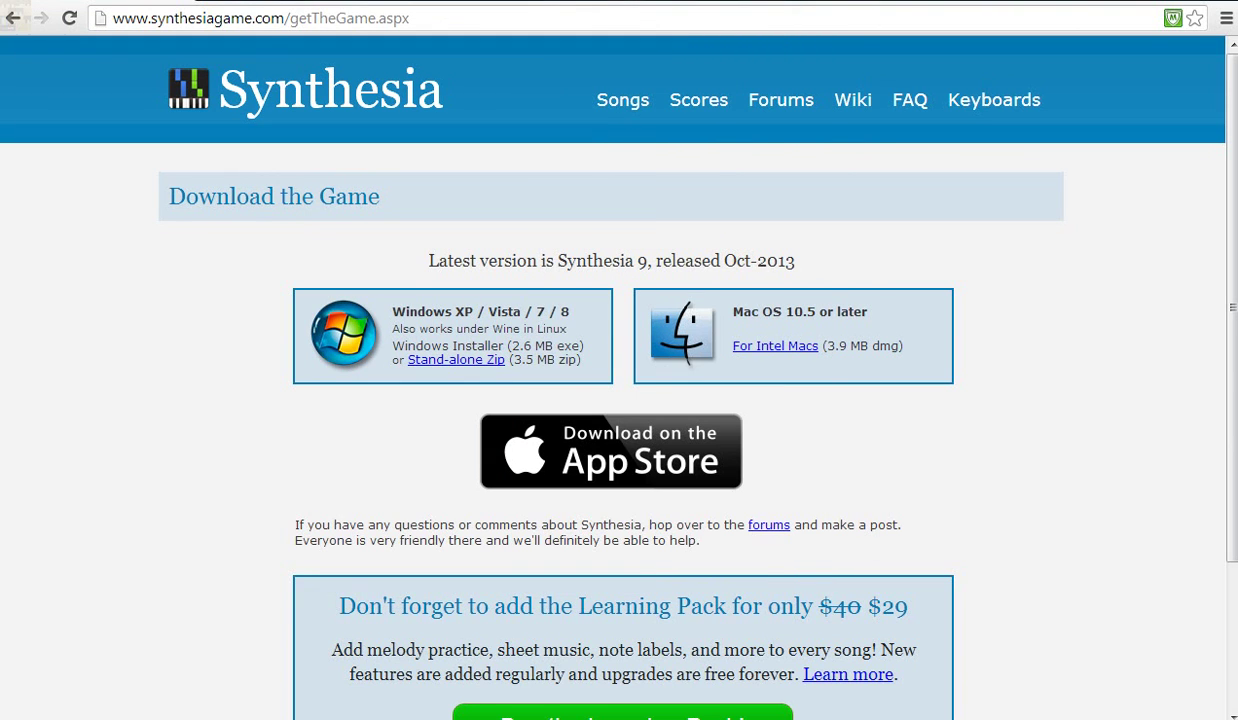
key("super")
key("super")
key("super+d")
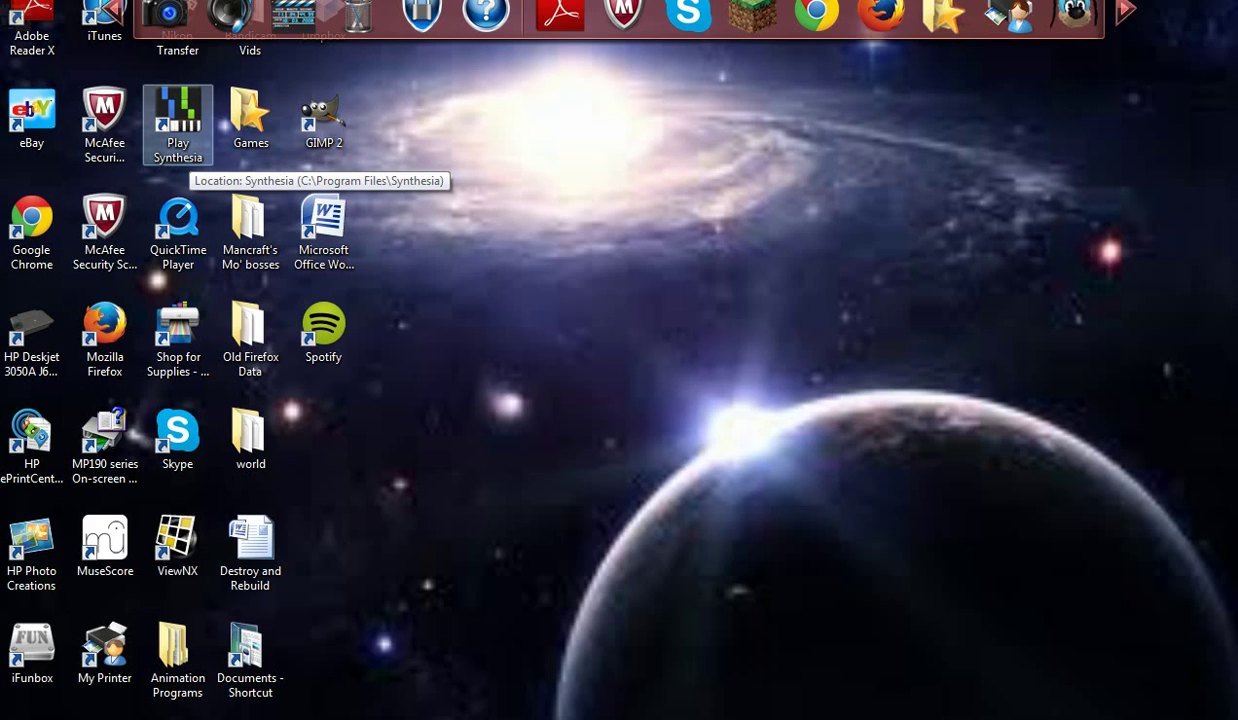
mouse_move(188, 145)
left_mouse_down()
mouse_move(642, 357)
mouse_move(629, 272)
mouse_move(637, 373)
mouse_move(583, 324)
mouse_move(172, 160)
left_mouse_up()
Open the personal user folder and go from there through Computer to the OS (C:) drive.
key("super")
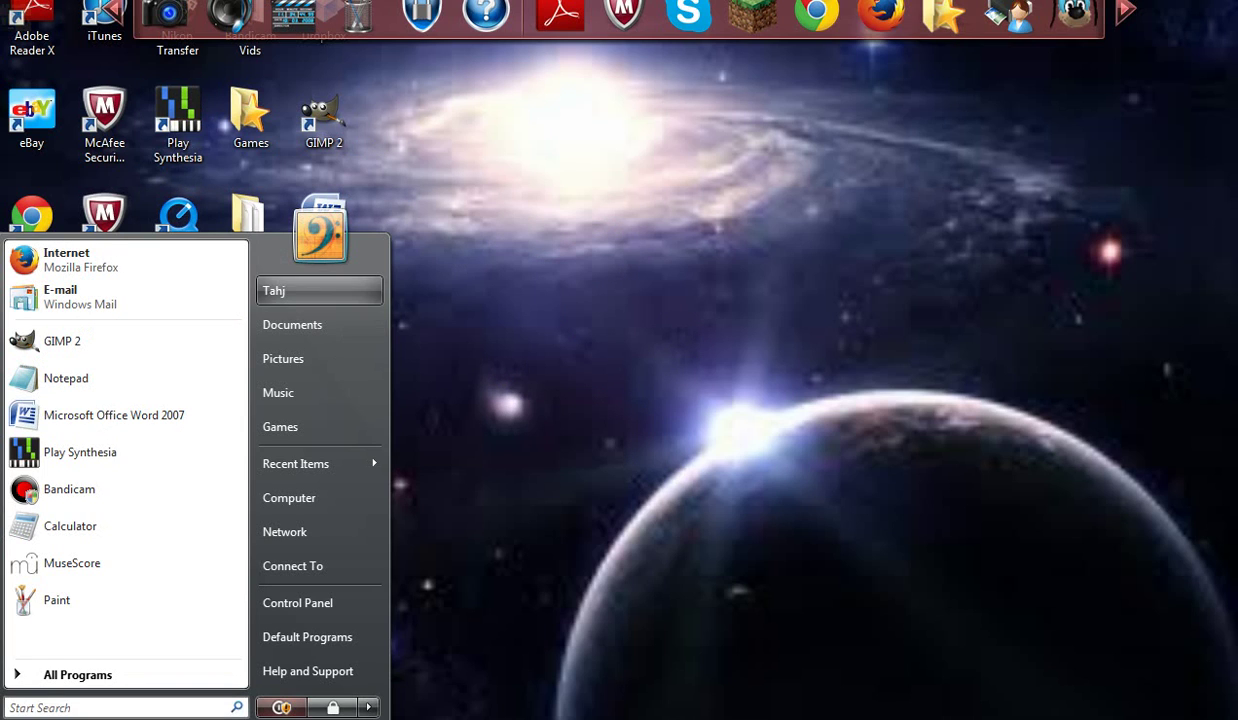
left_click(300, 292)
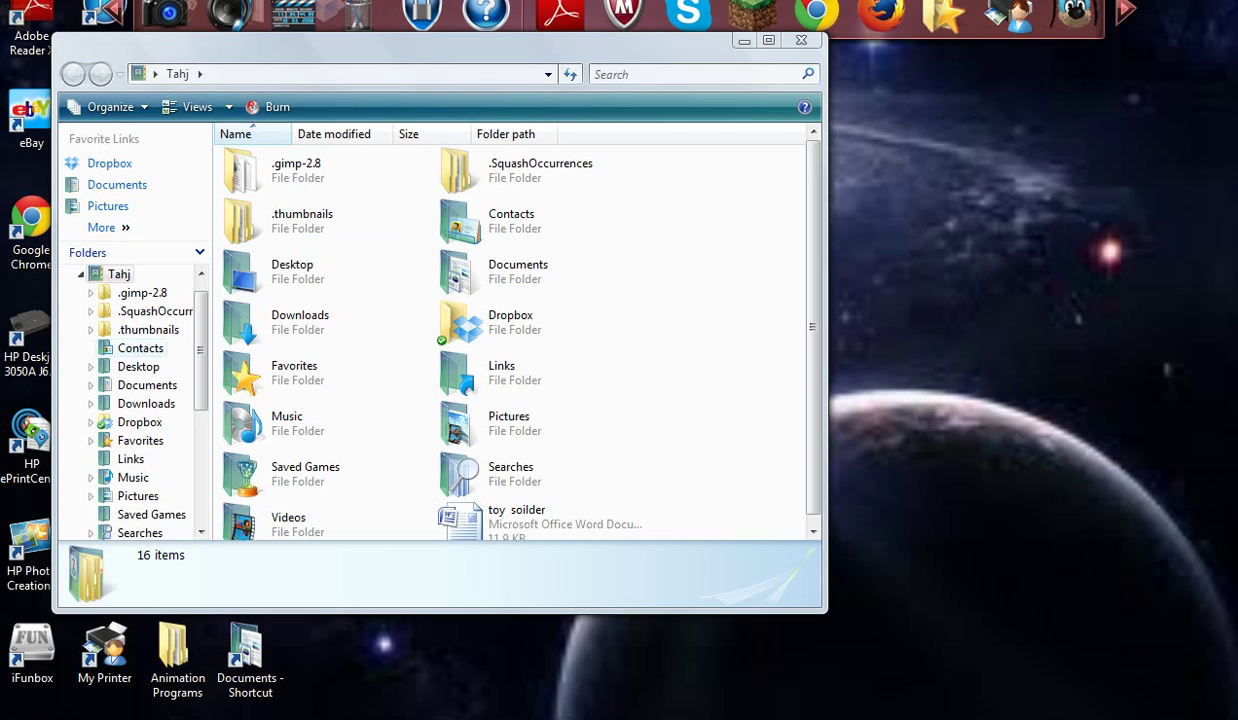
left_click(138, 367)
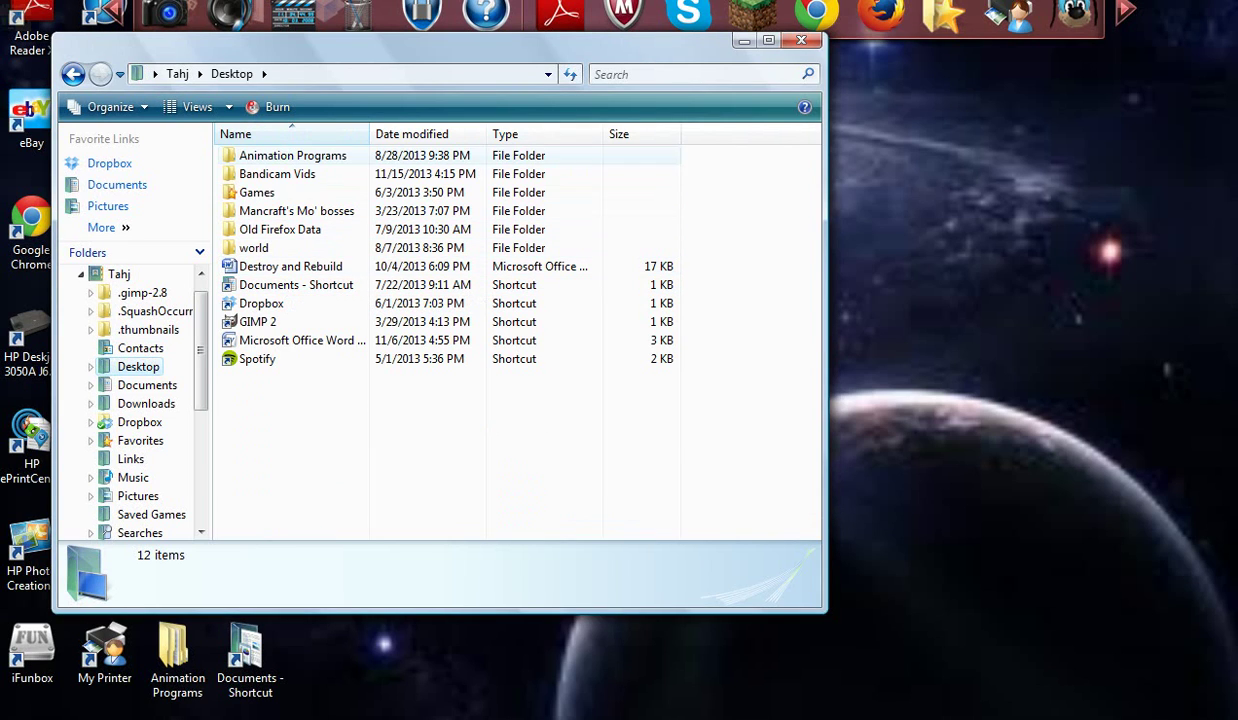
left_click(177, 74)
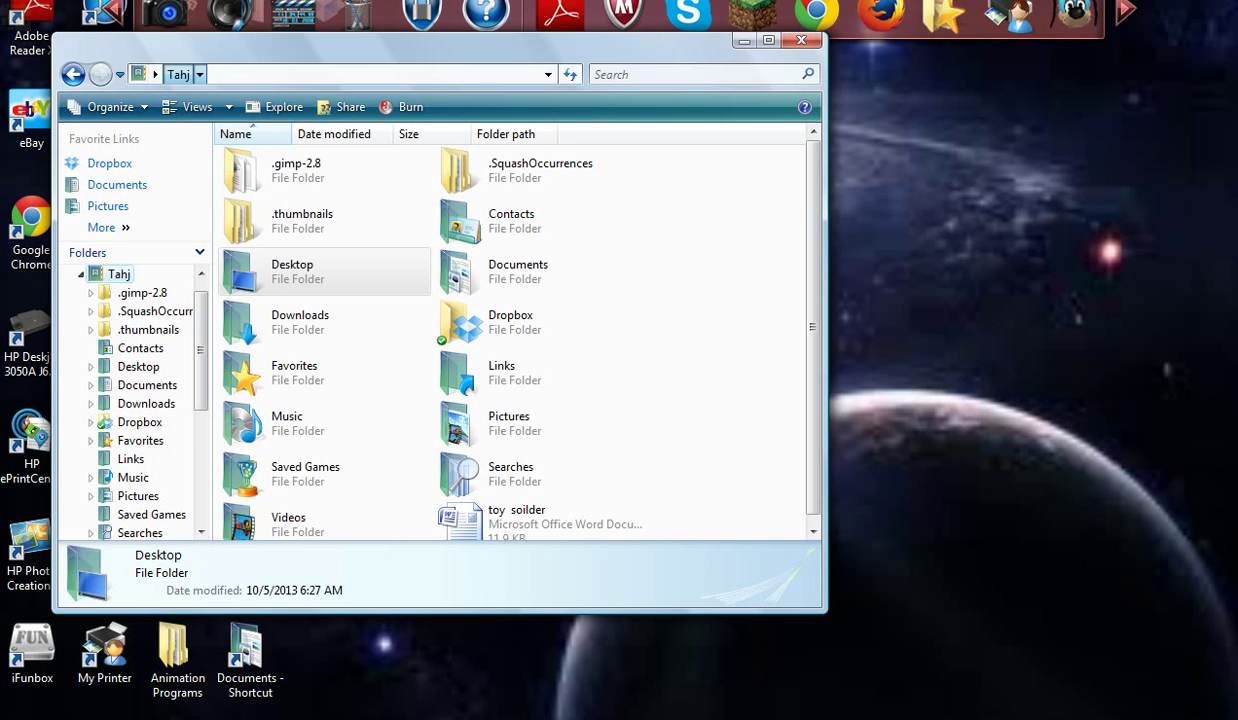
left_click(155, 74)
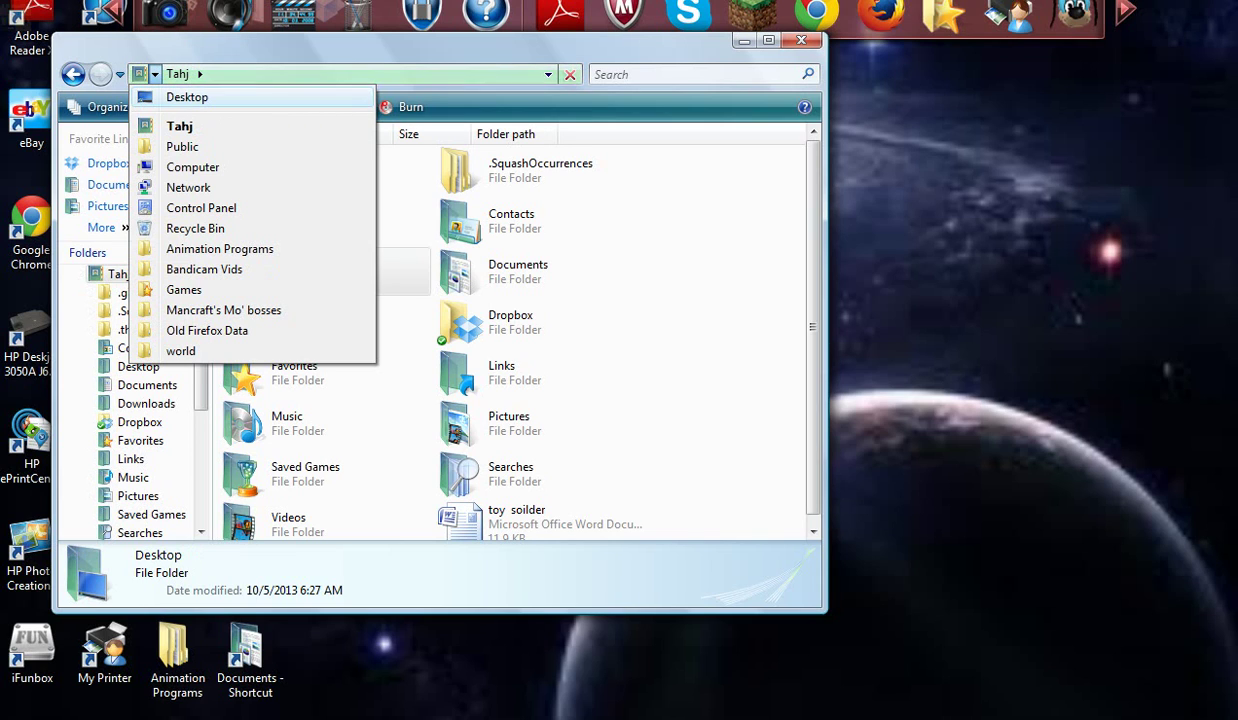
left_click(192, 167)
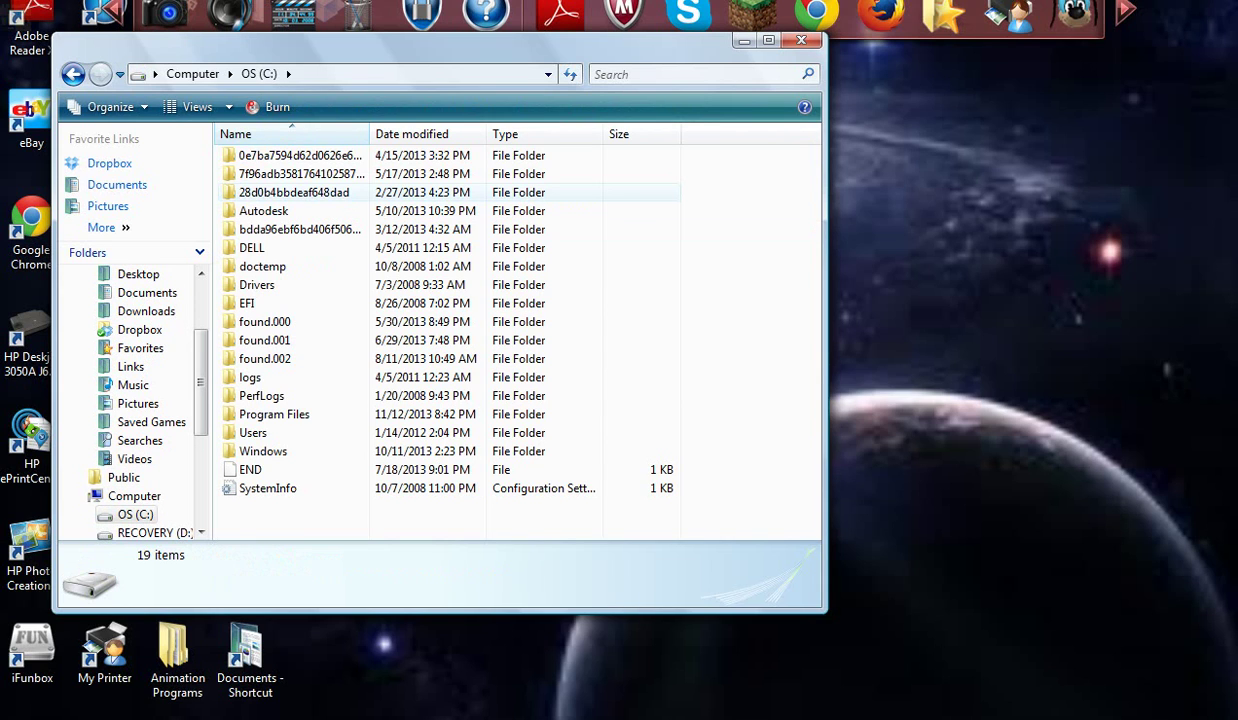
View the contents of the Synthesia folder inside Program Files and close the file window.
double_click(274, 414)
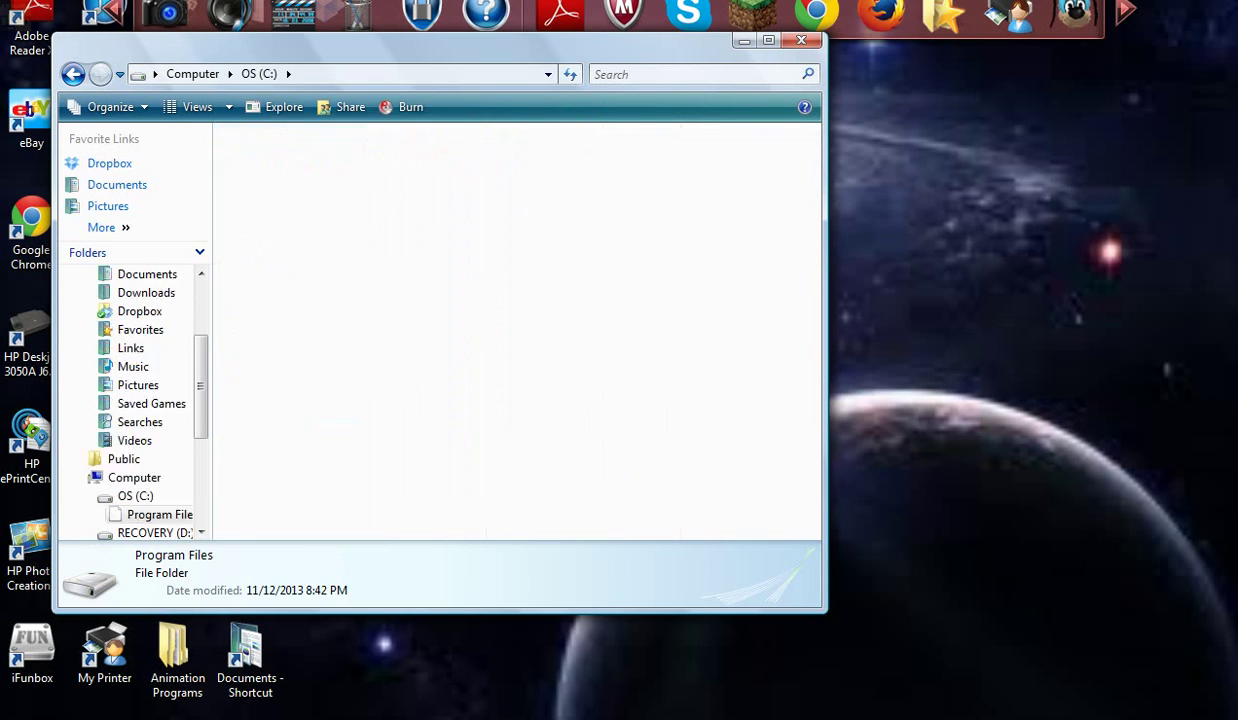
scroll(515, 330, "down", 12)
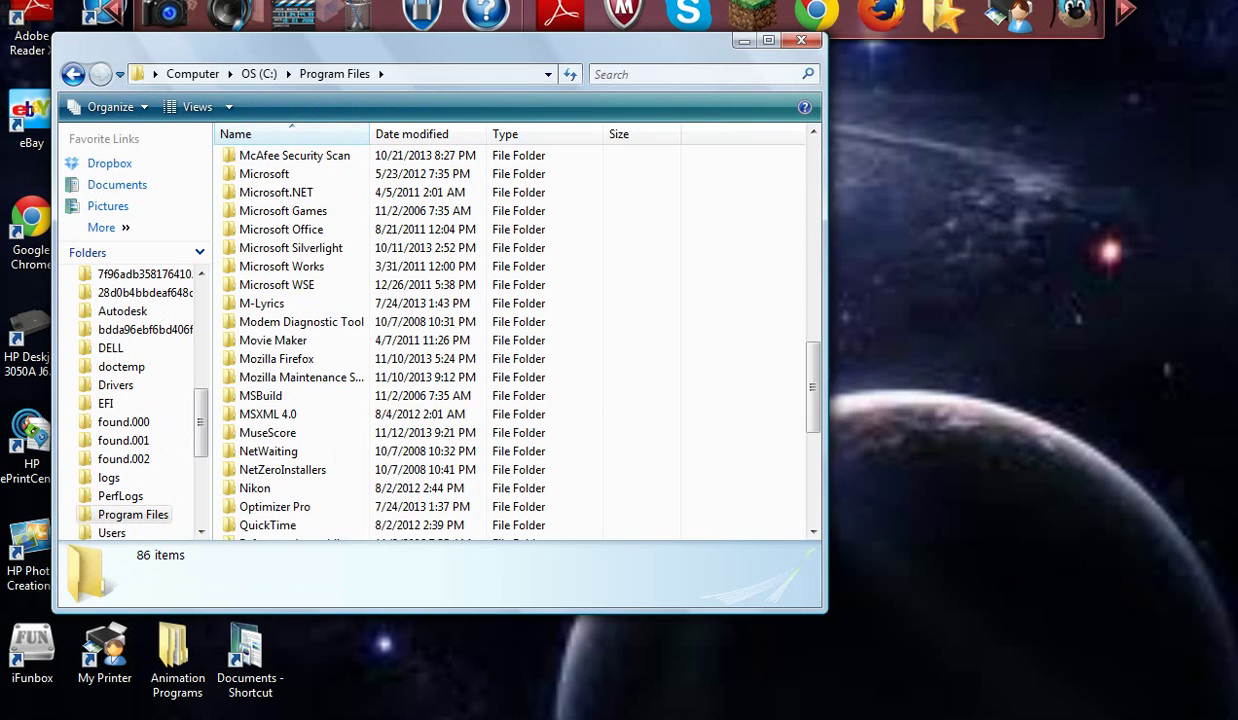
scroll(515, 340, "down", 7)
scroll(515, 340, "up", 4)
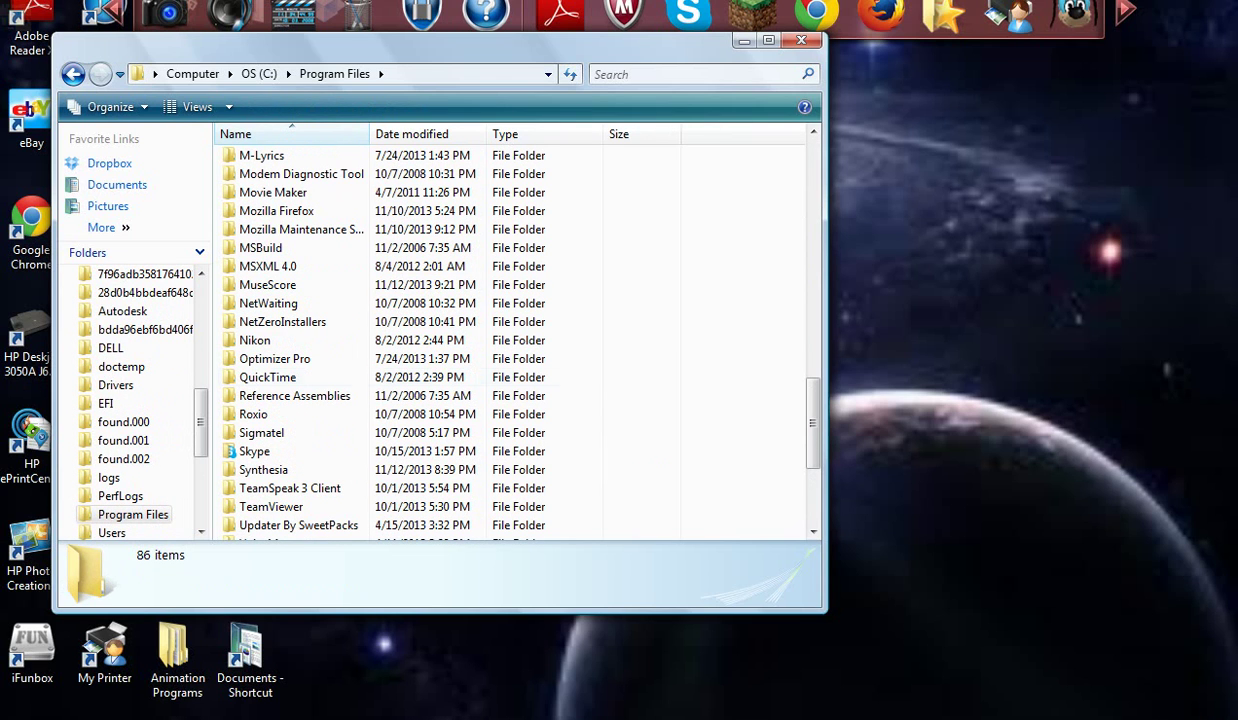
double_click(265, 469)
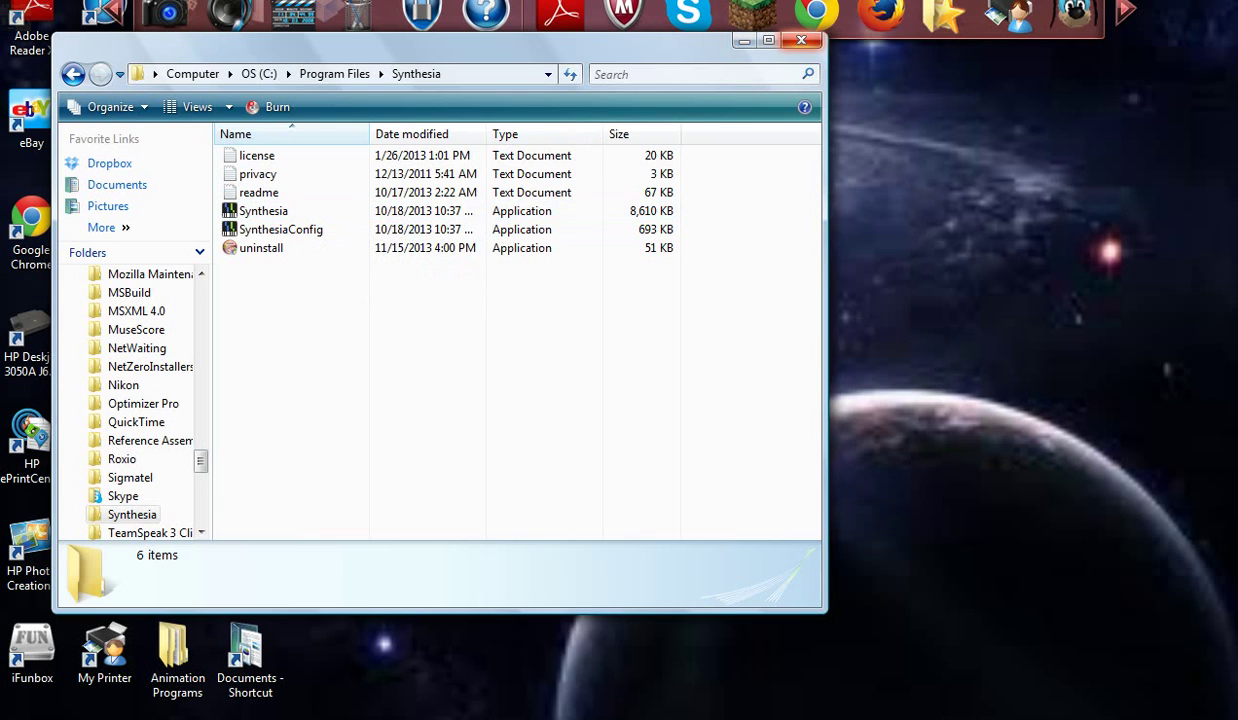
left_click(801, 40)
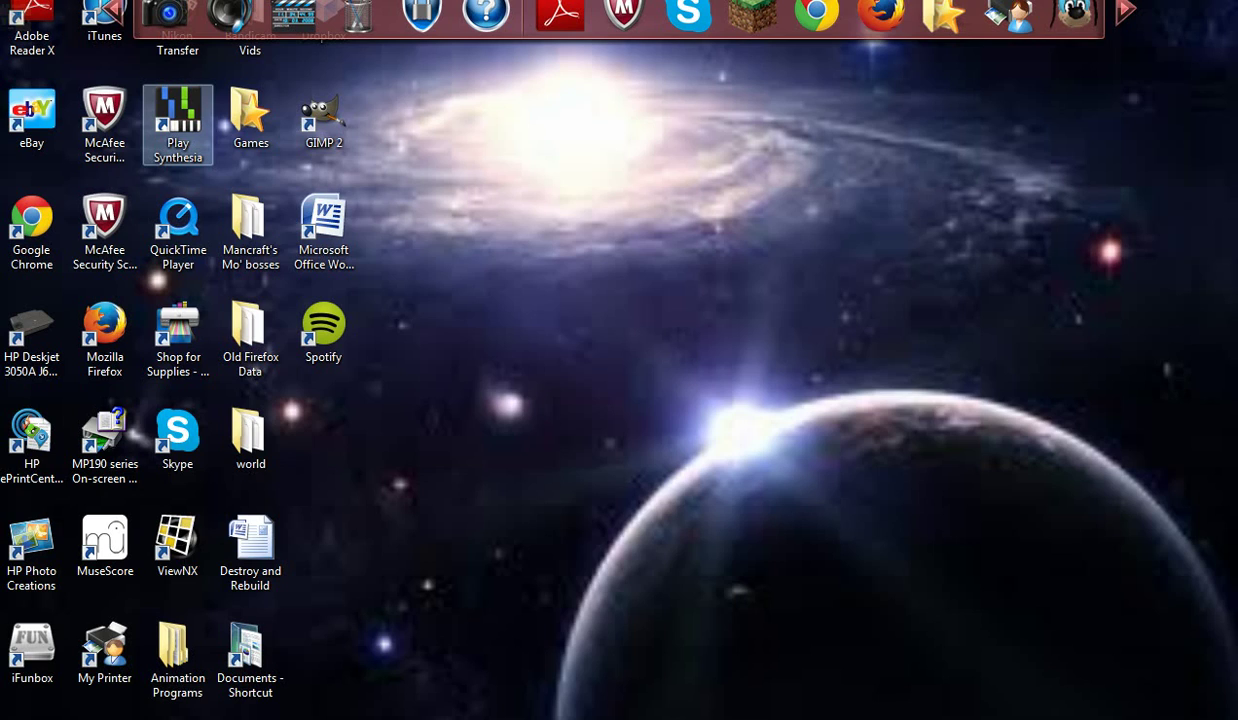
Launch Synthesia from its desktop shortcut and preview 1st Inversion, 1 Octave and Root Position, 4 Octaves while browsing the song list.
left_click(178, 125)
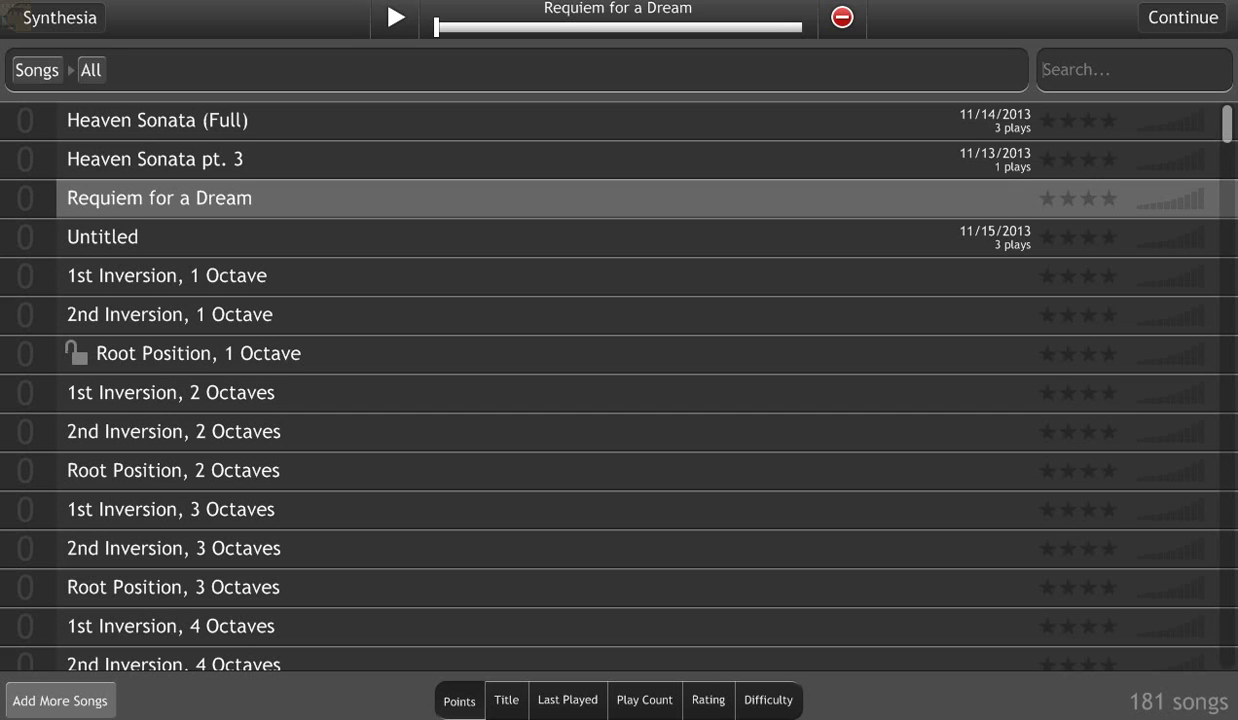
left_click(167, 276)
scroll(619, 385, "down", 4)
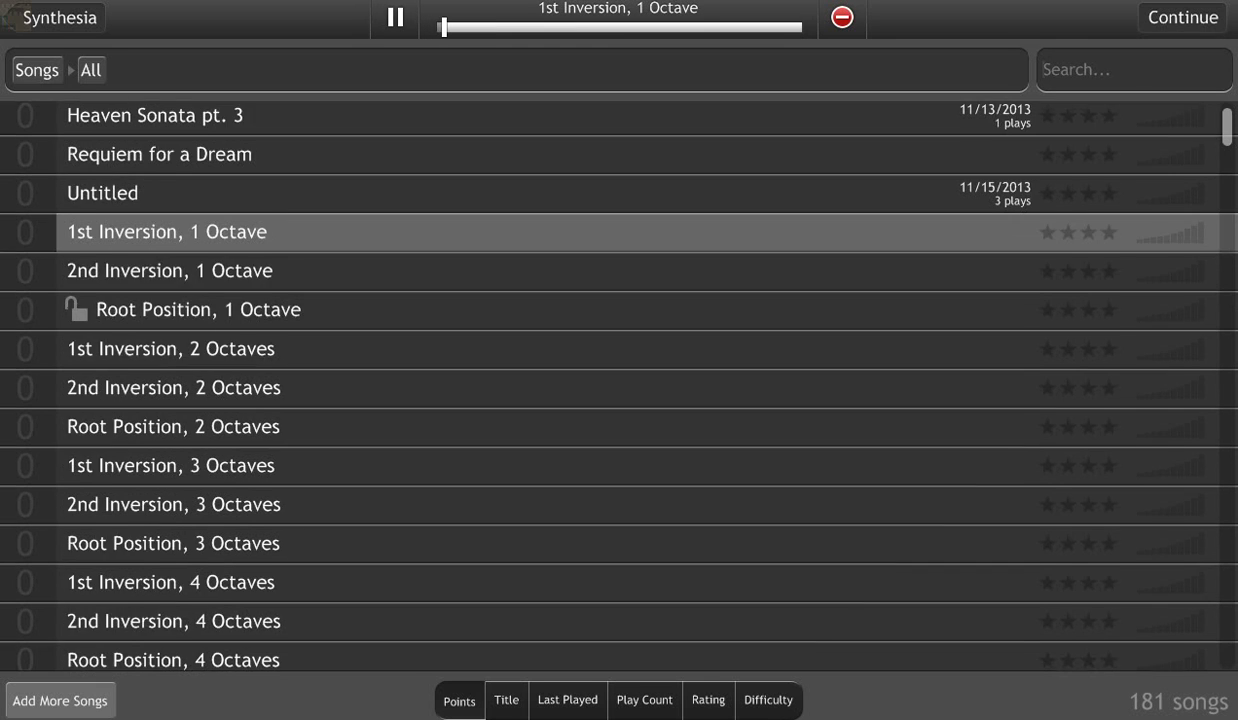
left_click(173, 529)
scroll(619, 385, "down", 2)
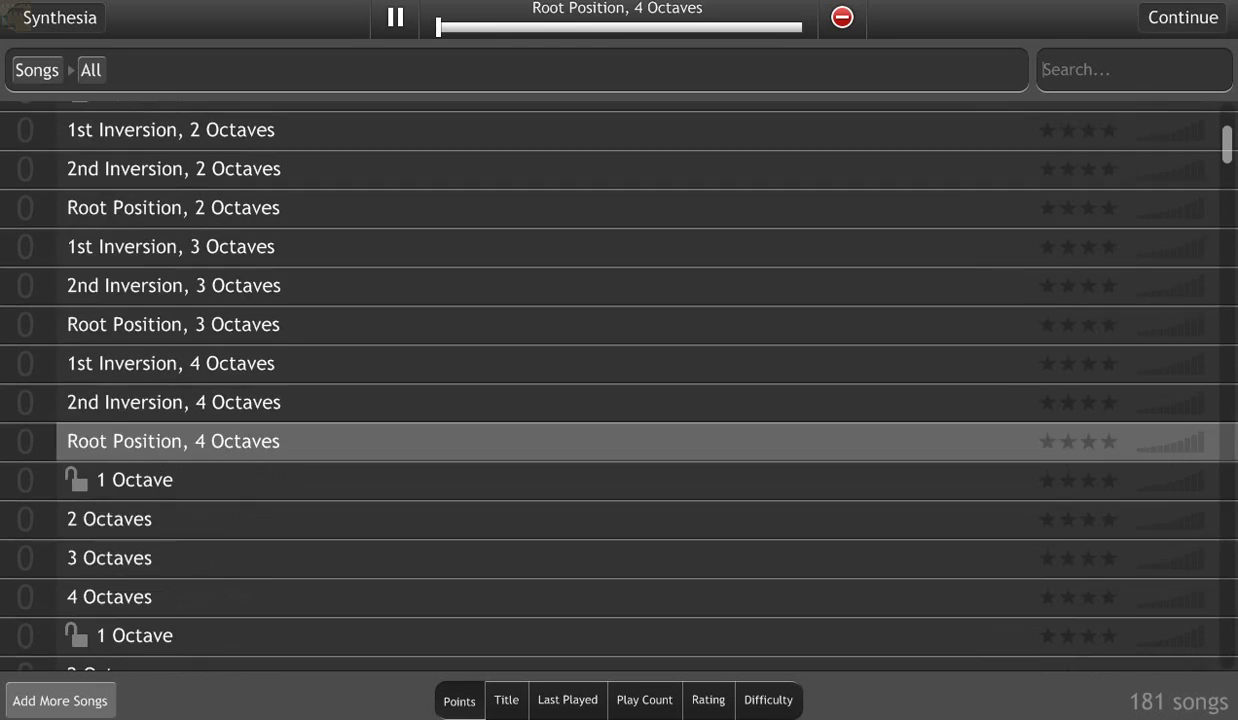
scroll(600, 385, "down", 6)
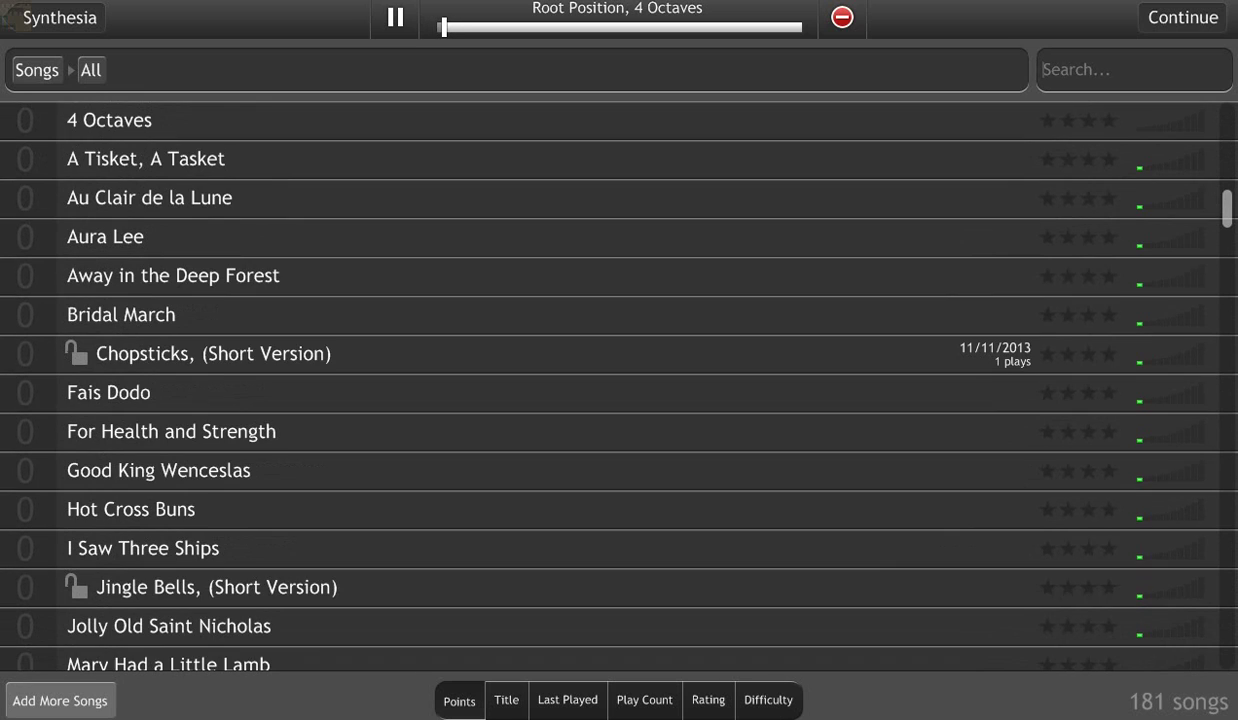
Open the song Chopsticks, (Short Version) and play it in Watch and Listen Only mode.
left_click(213, 354)
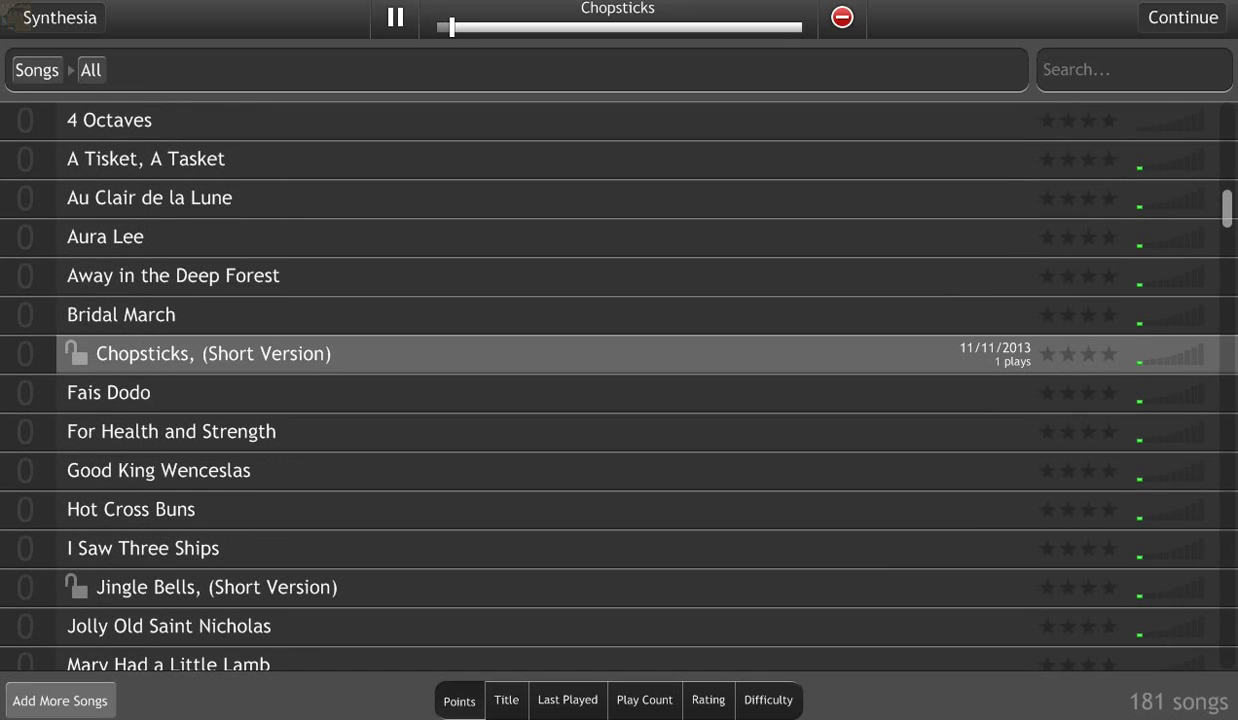
key("Return")
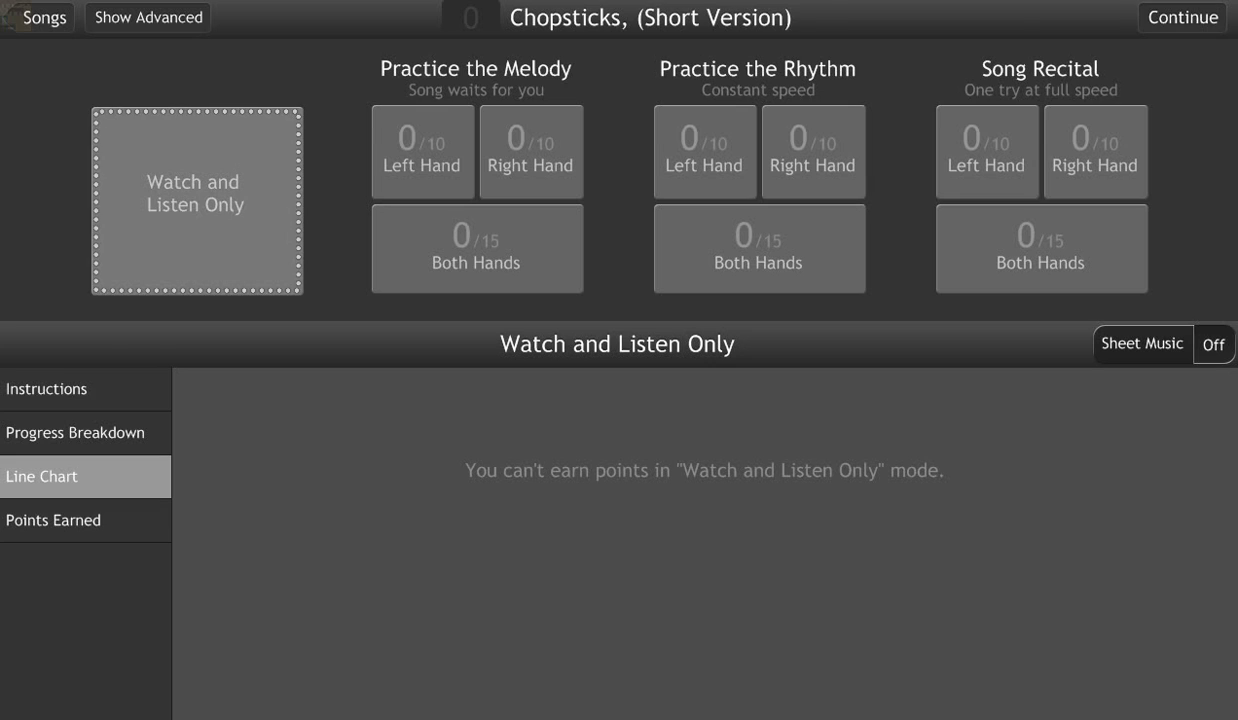
key("Return")
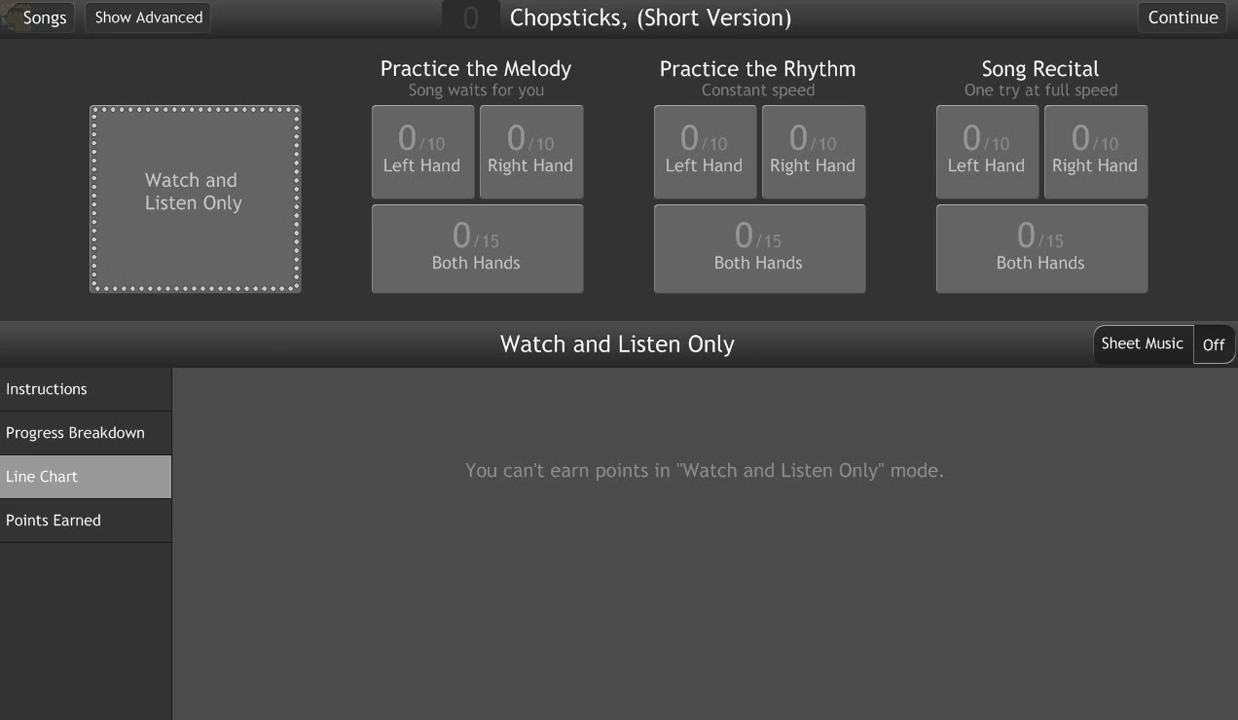
right_click(418, 718)
left_click(440, 718)
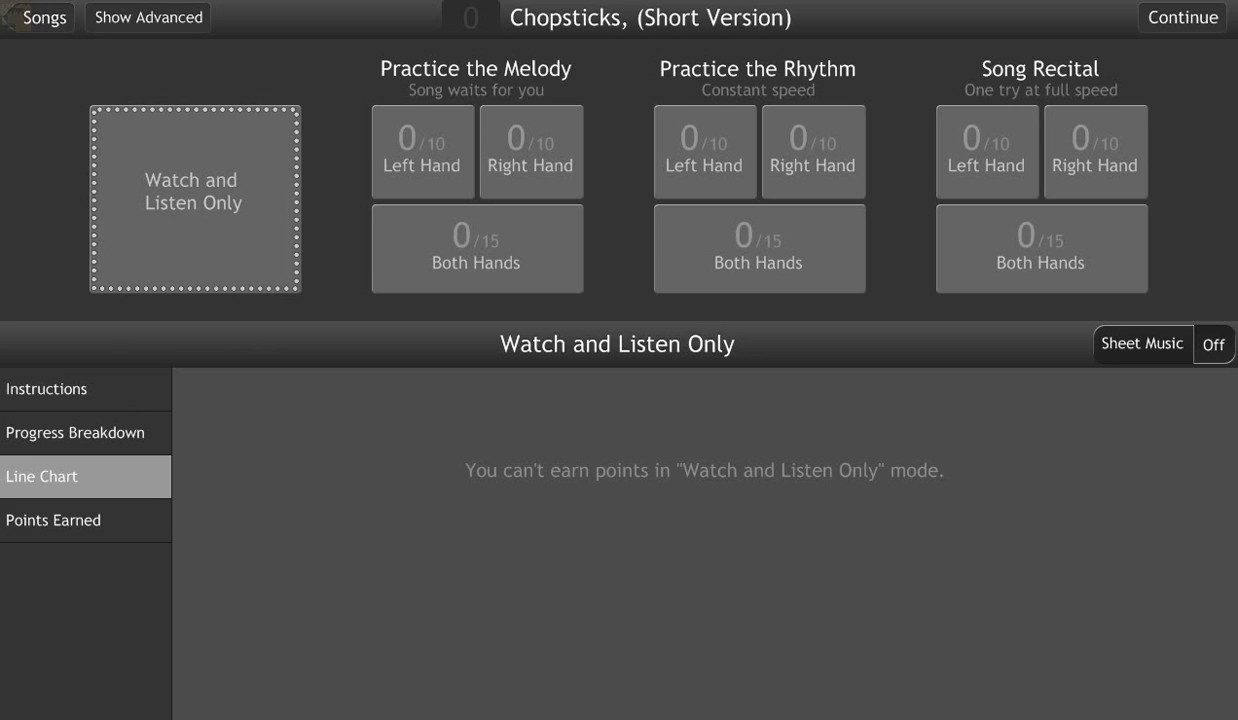
right_click(200, 718)
right_click(388, 718)
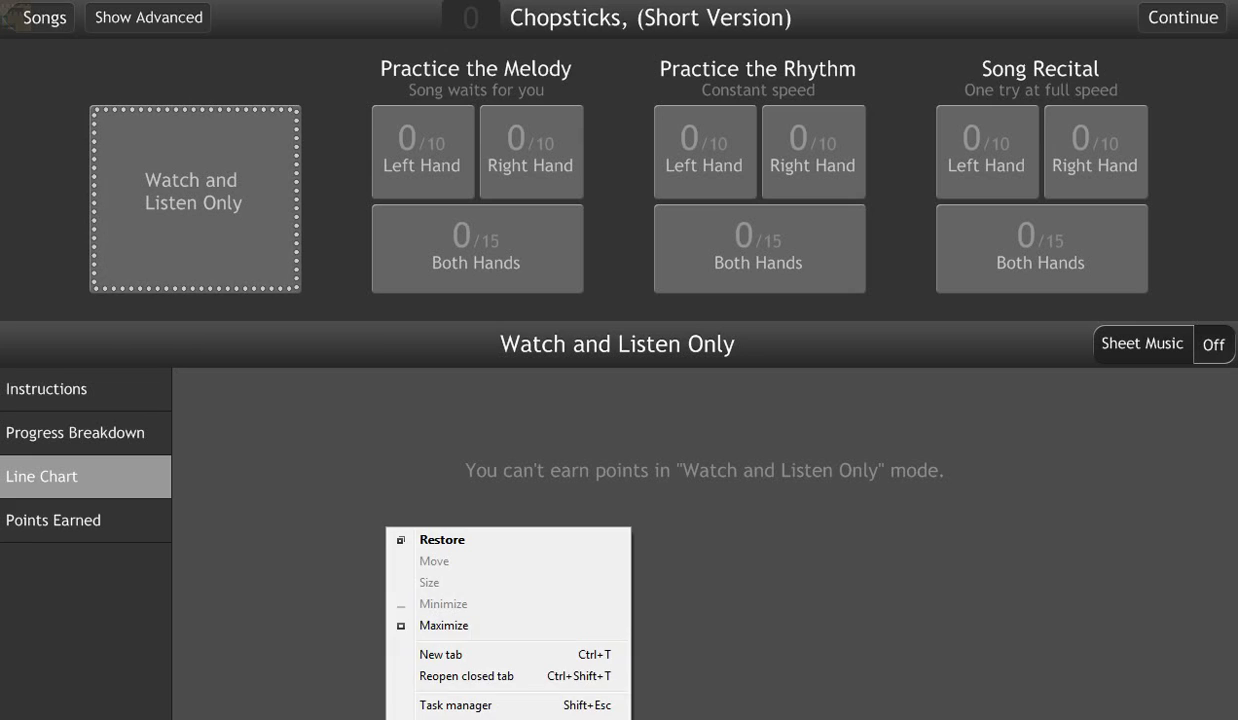
left_click(400, 718)
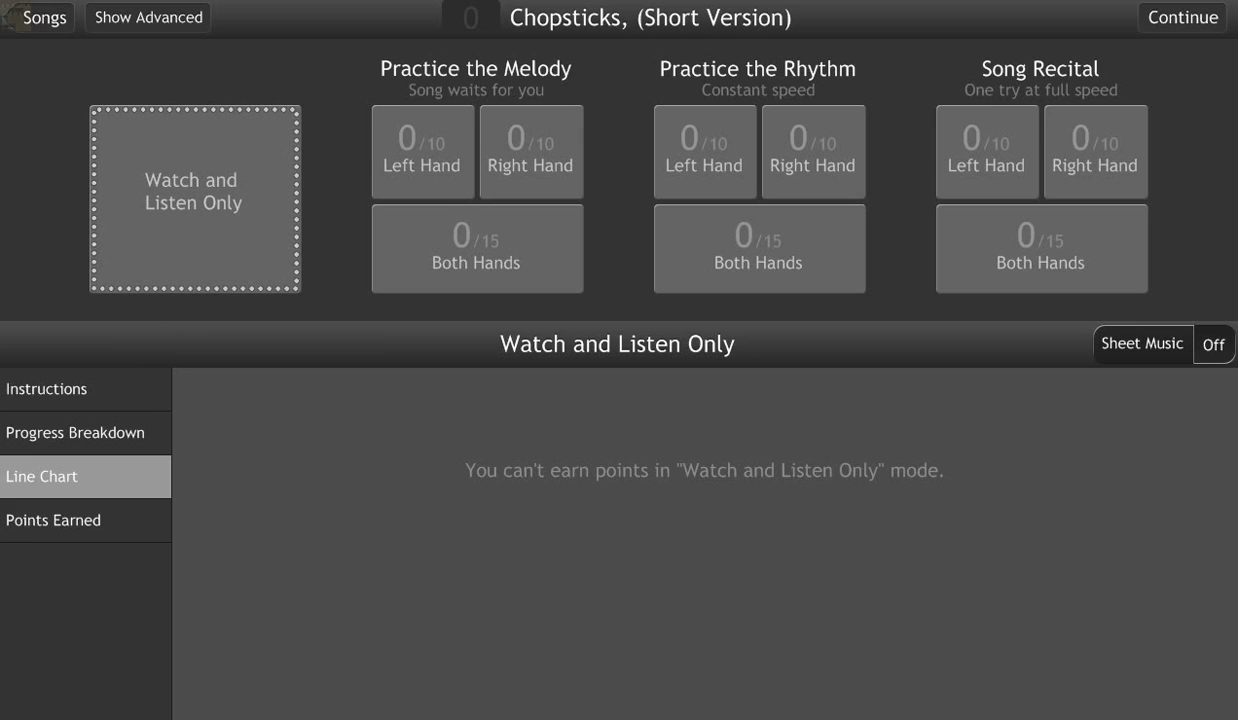
key("super+d")
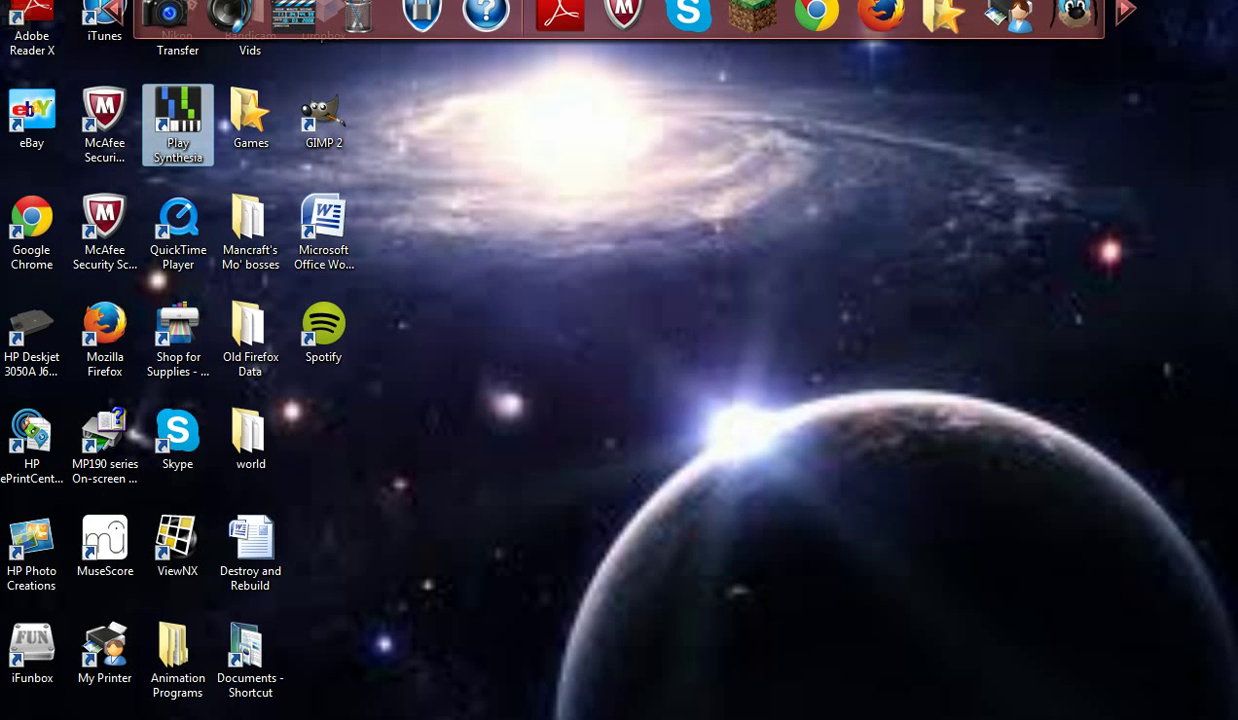
right_click(443, 719)
left_click(482, 719)
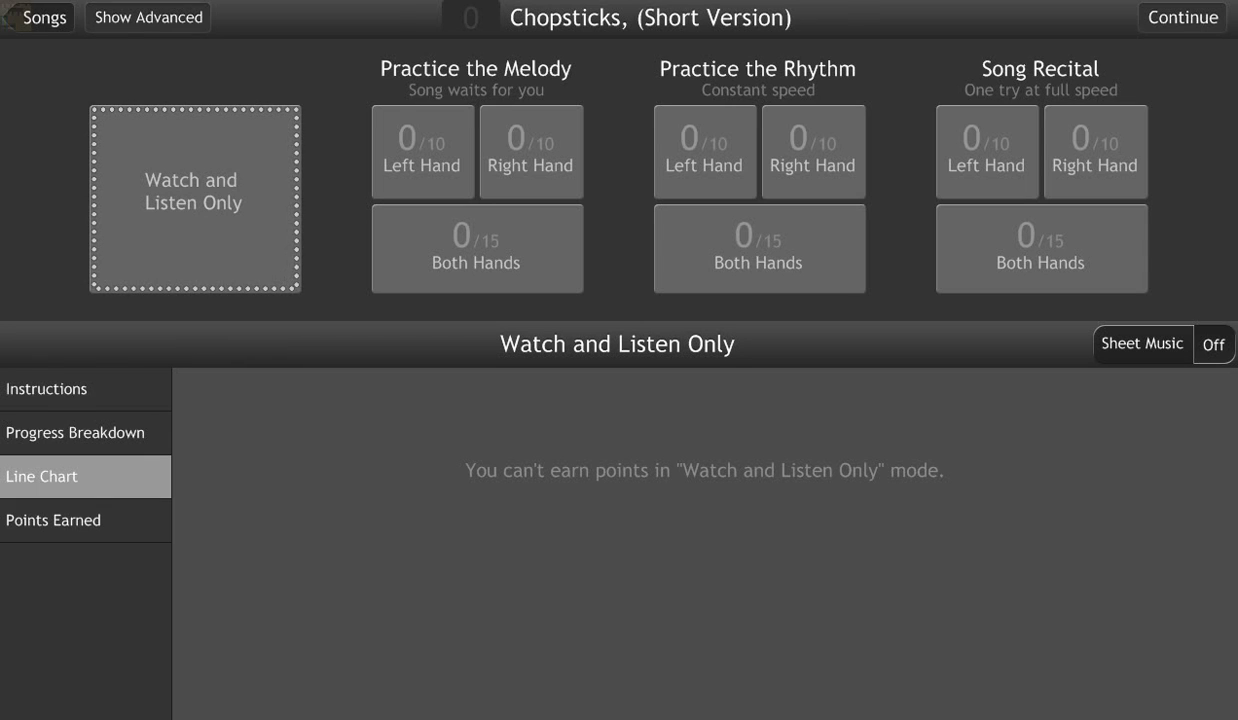
Leave the Chopsticks song for Synthesia's main menu and return to the Windows desktop.
key("Escape")
key("Escape")
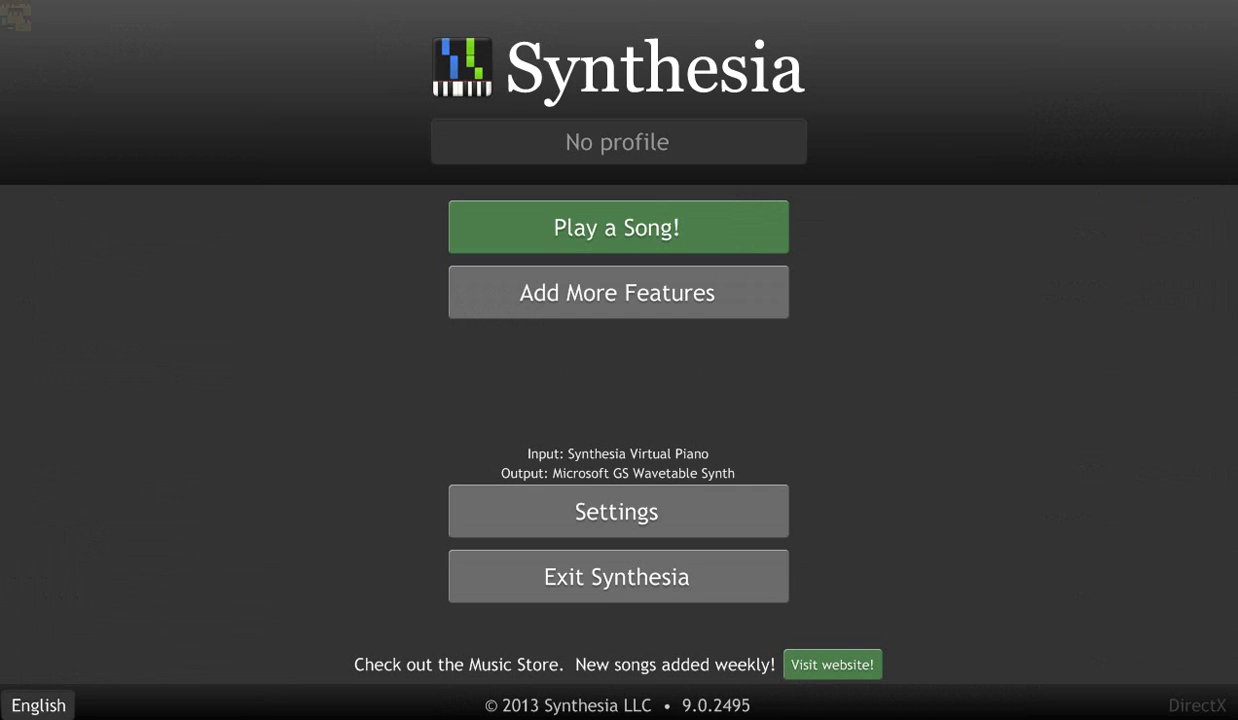
key("Escape")
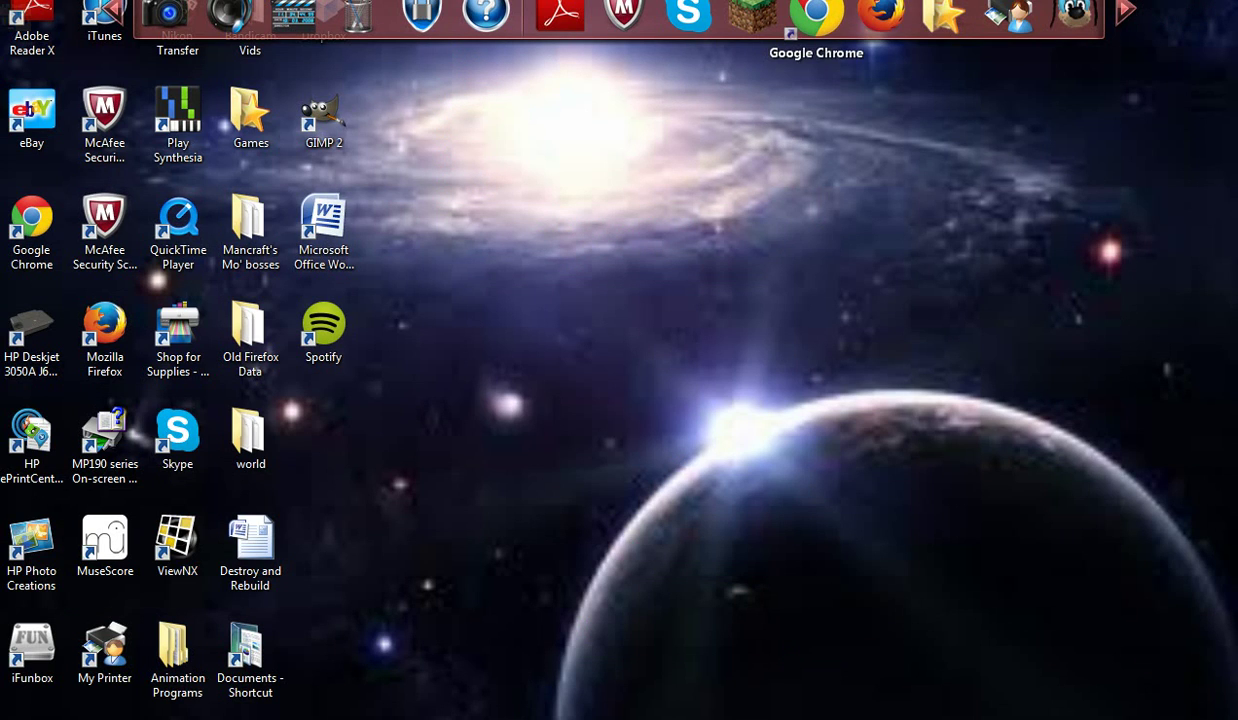
Open Google Chrome in a maximized window and dismiss the default-browser notice.
left_click(816, 15)
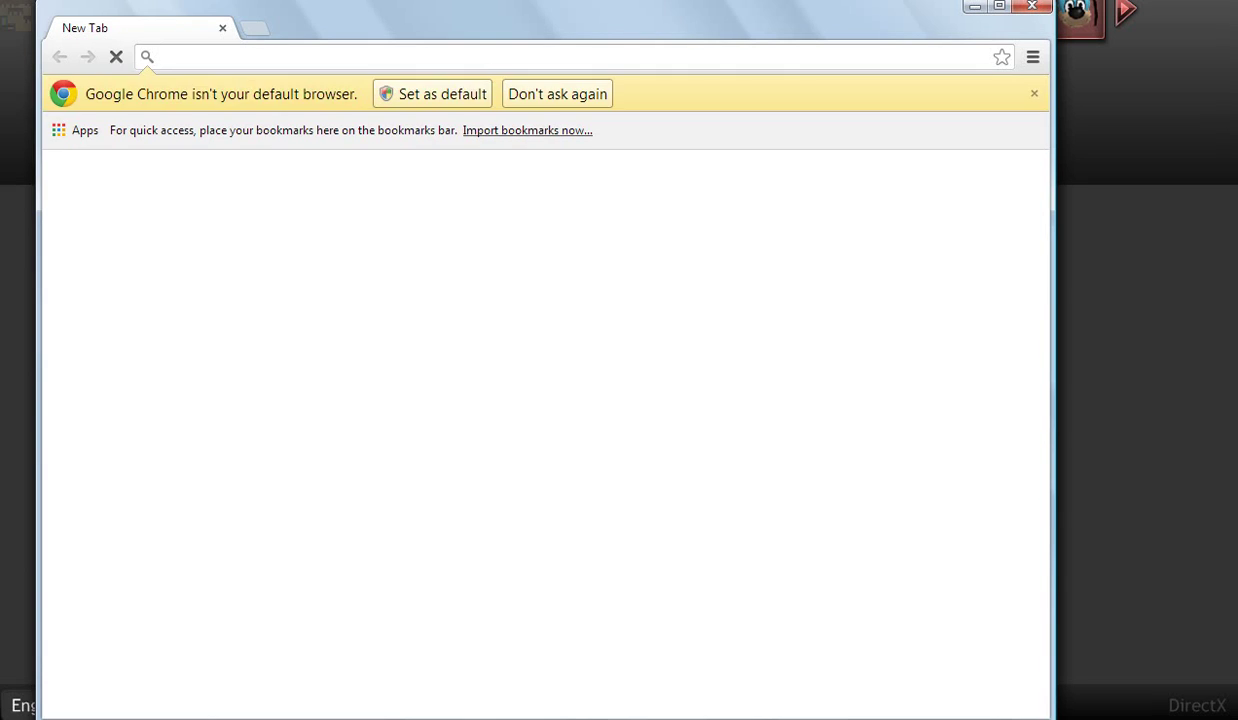
left_click(999, 6)
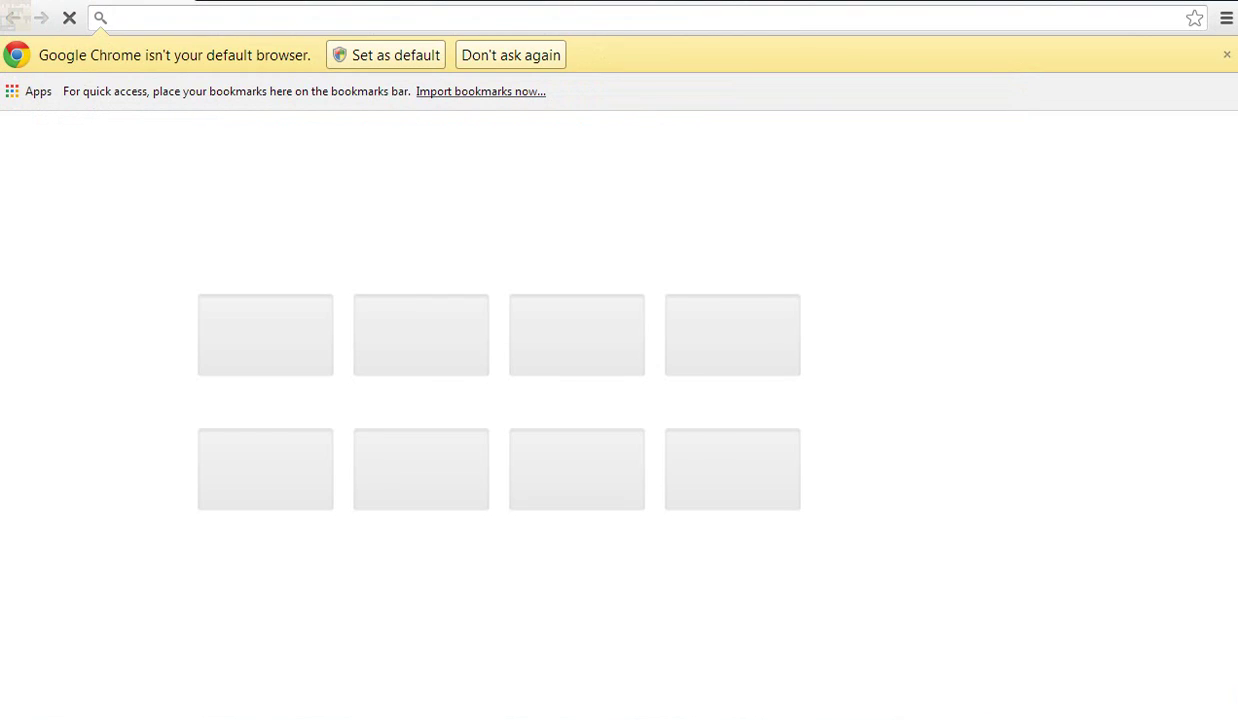
left_click(1227, 55)
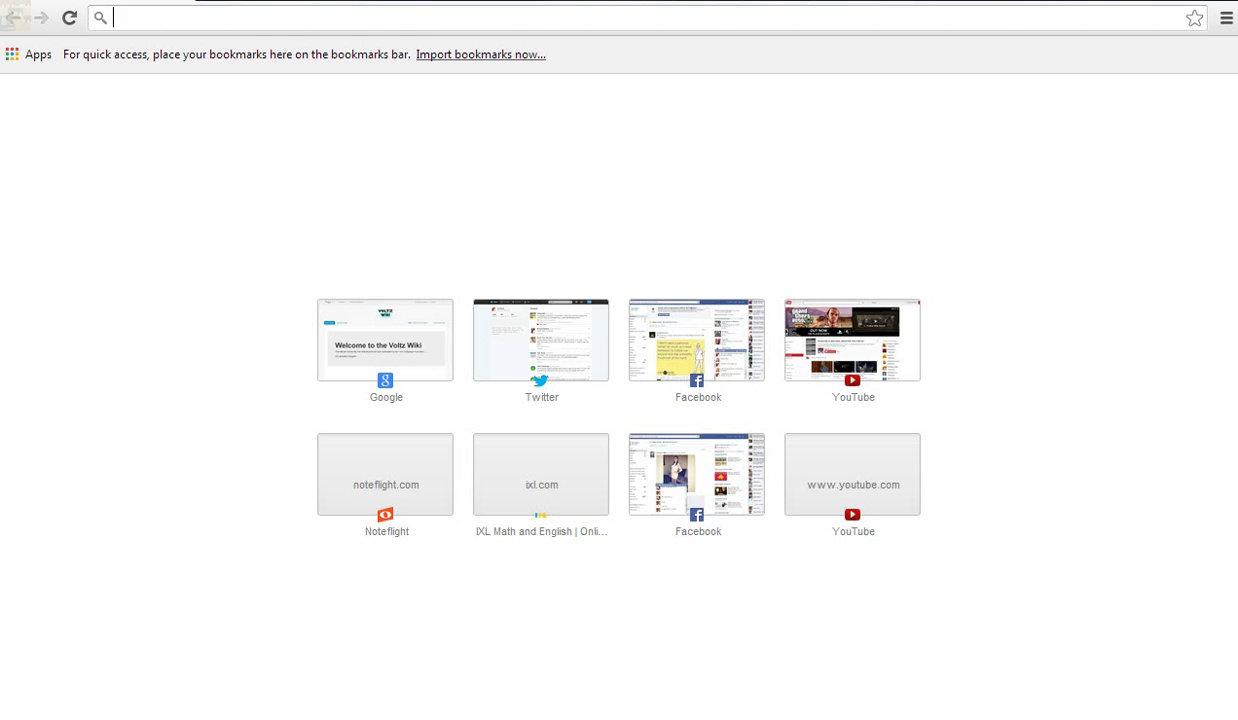
key("F5")
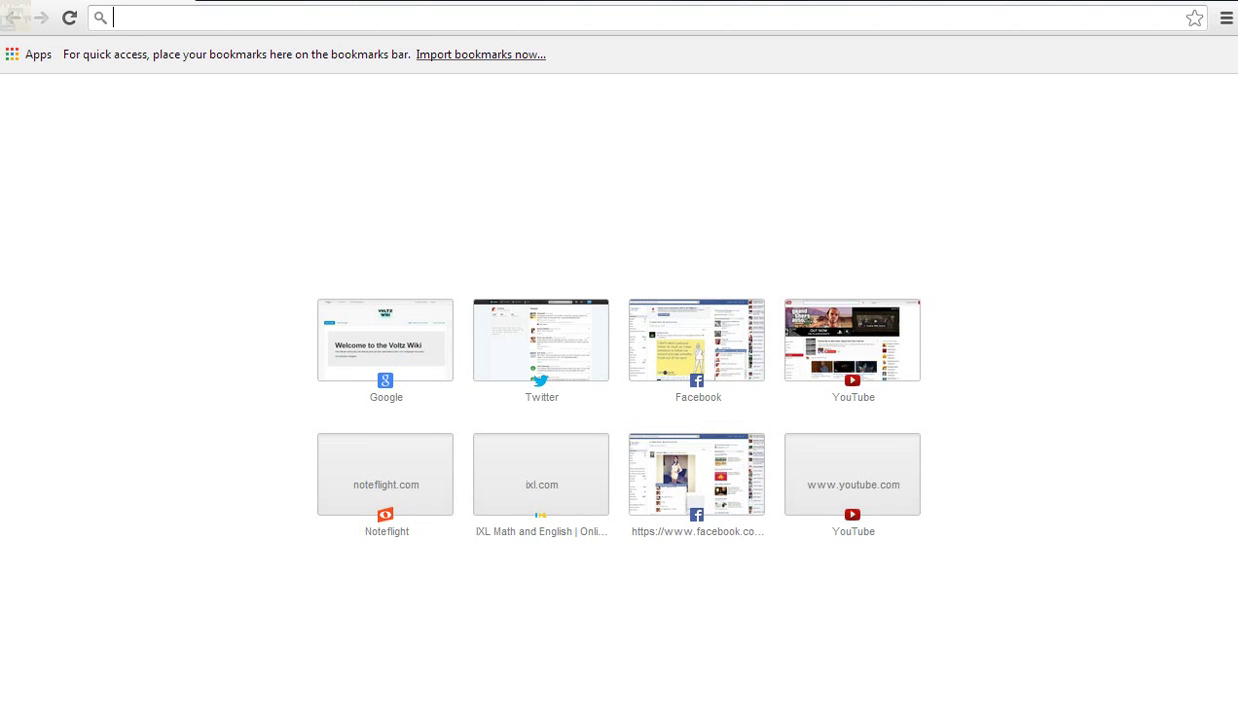
Go to noteflight.com, open the Untitled score and look through its pages.
type("noteflight.com")
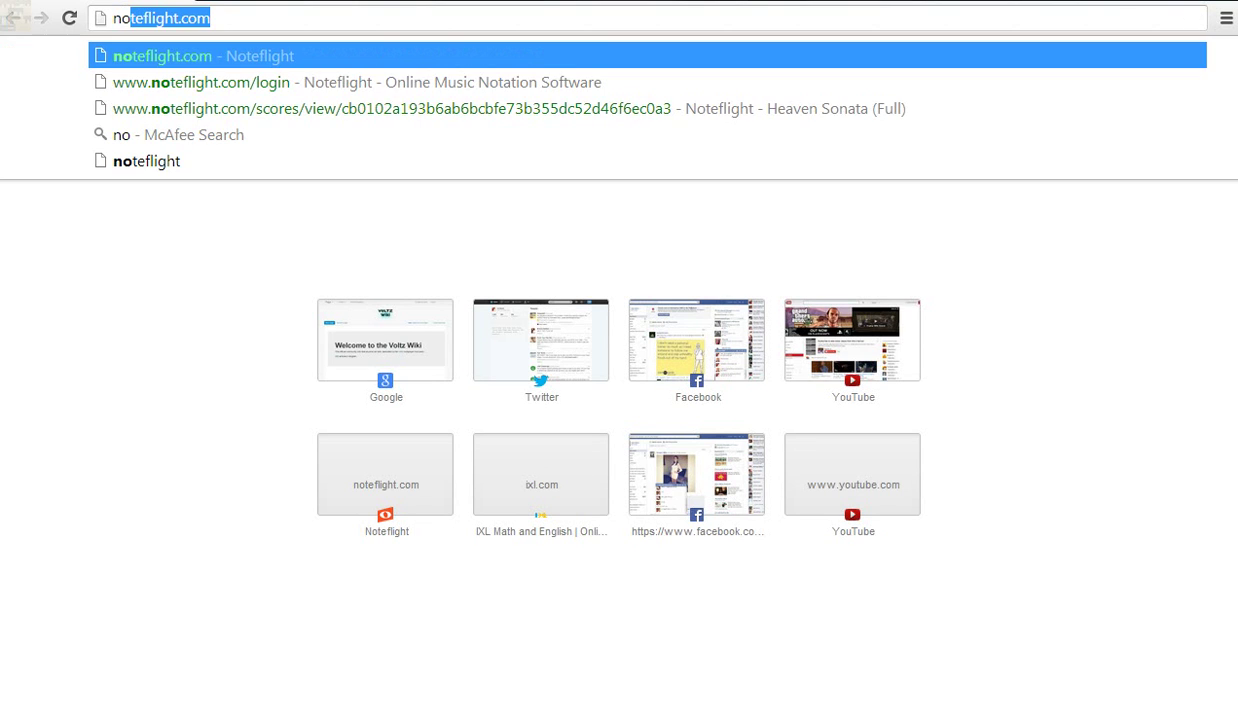
key("Return")
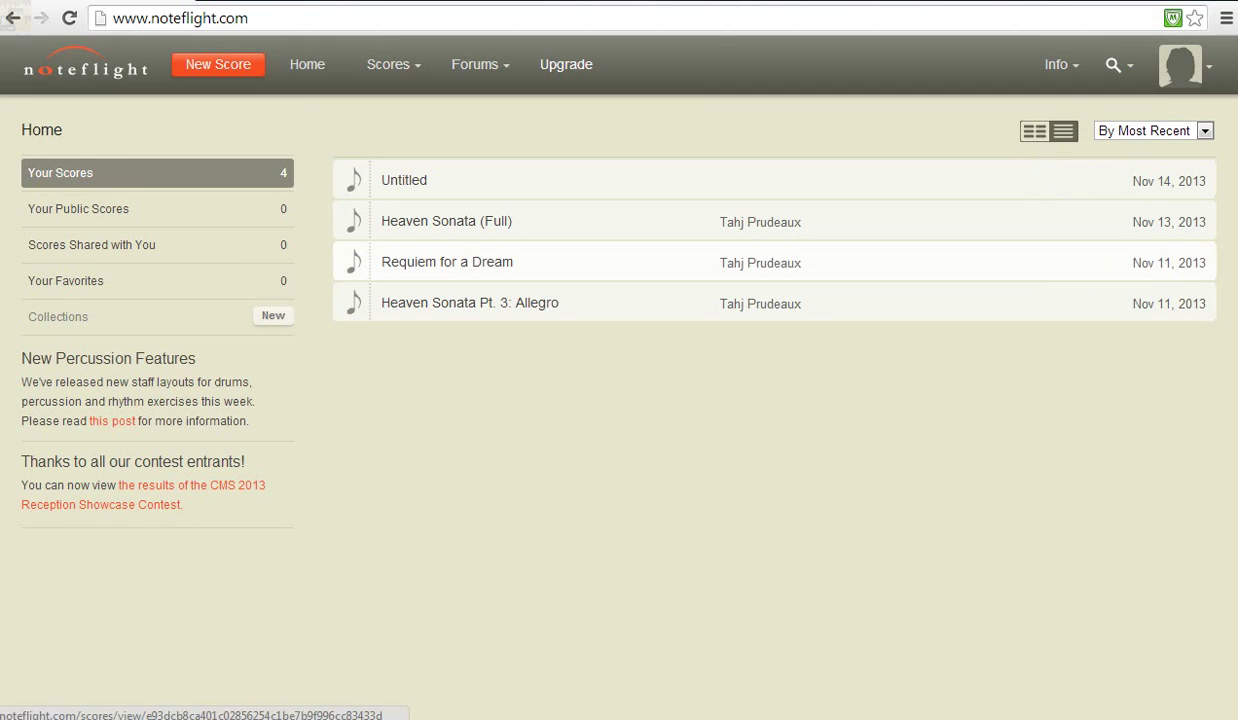
left_click(404, 180)
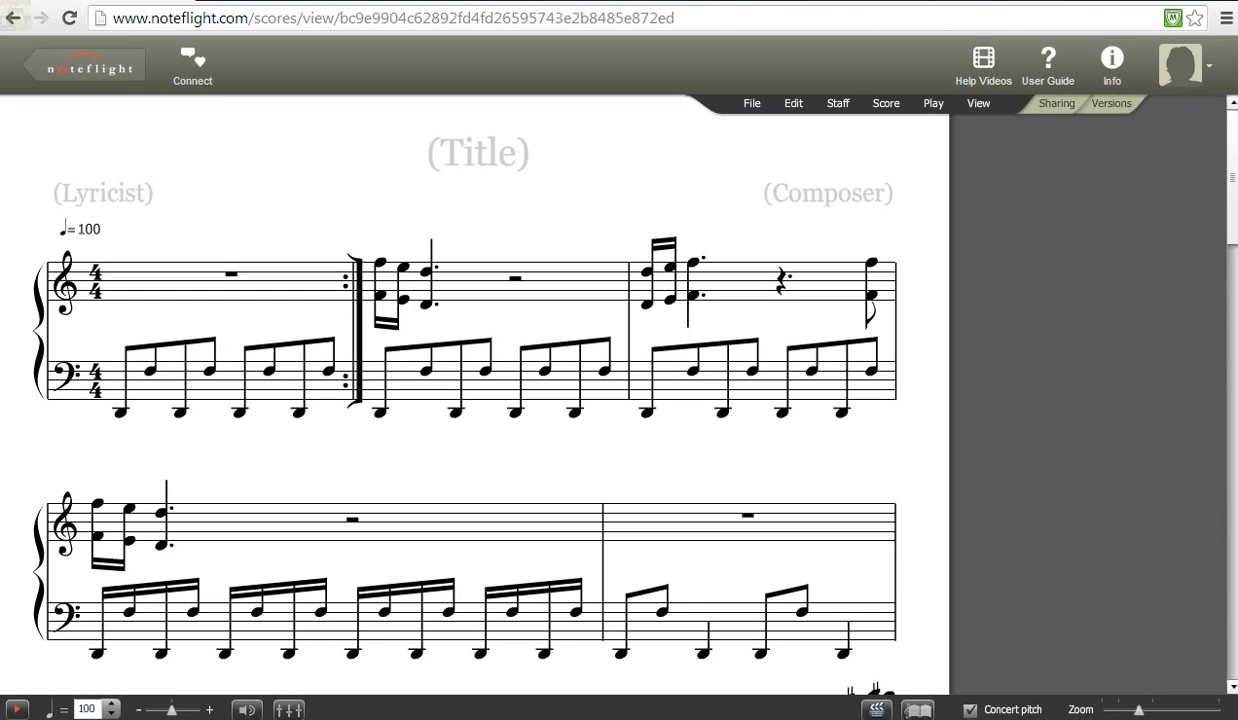
scroll(293, 690, "down", 4)
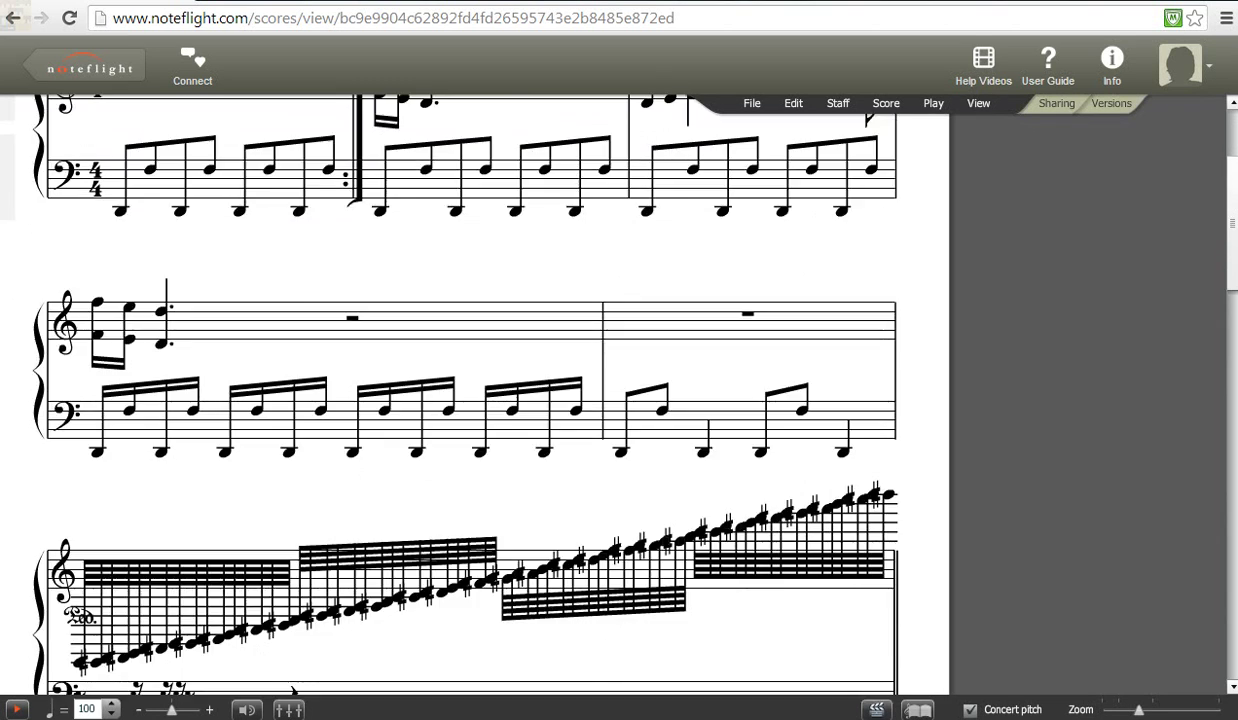
scroll(470, 400, "down", 2)
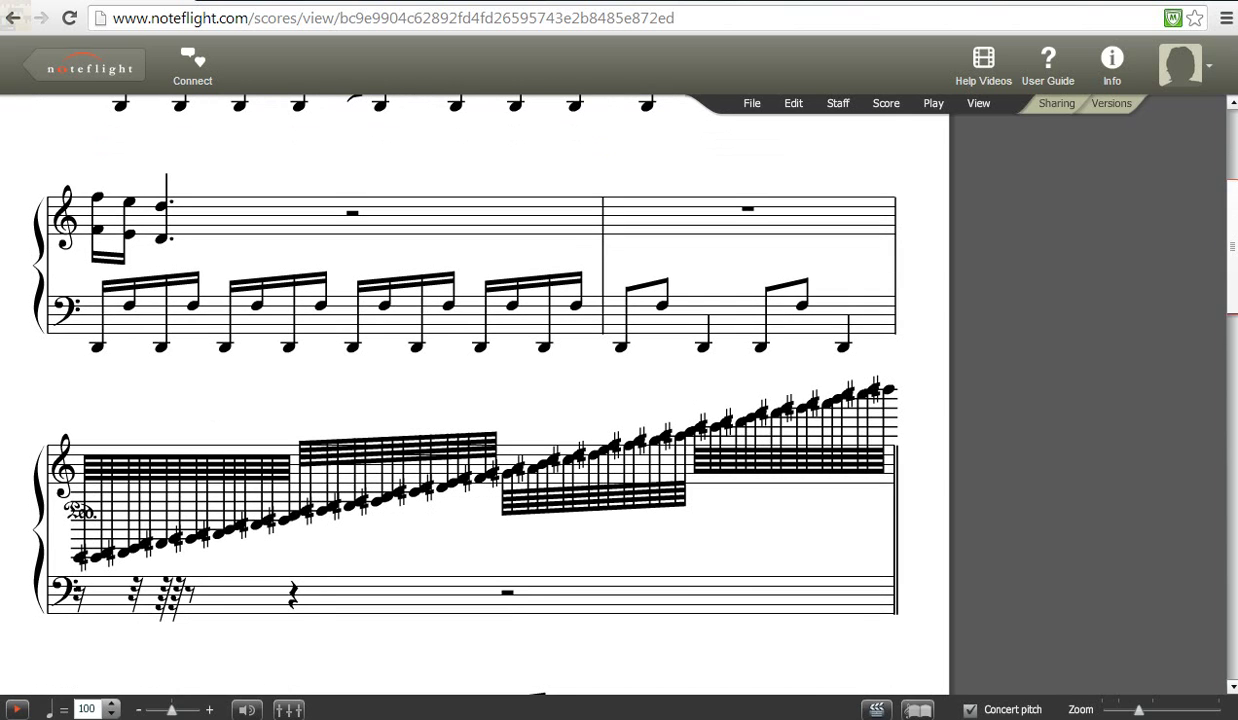
scroll(470, 400, "down", 10)
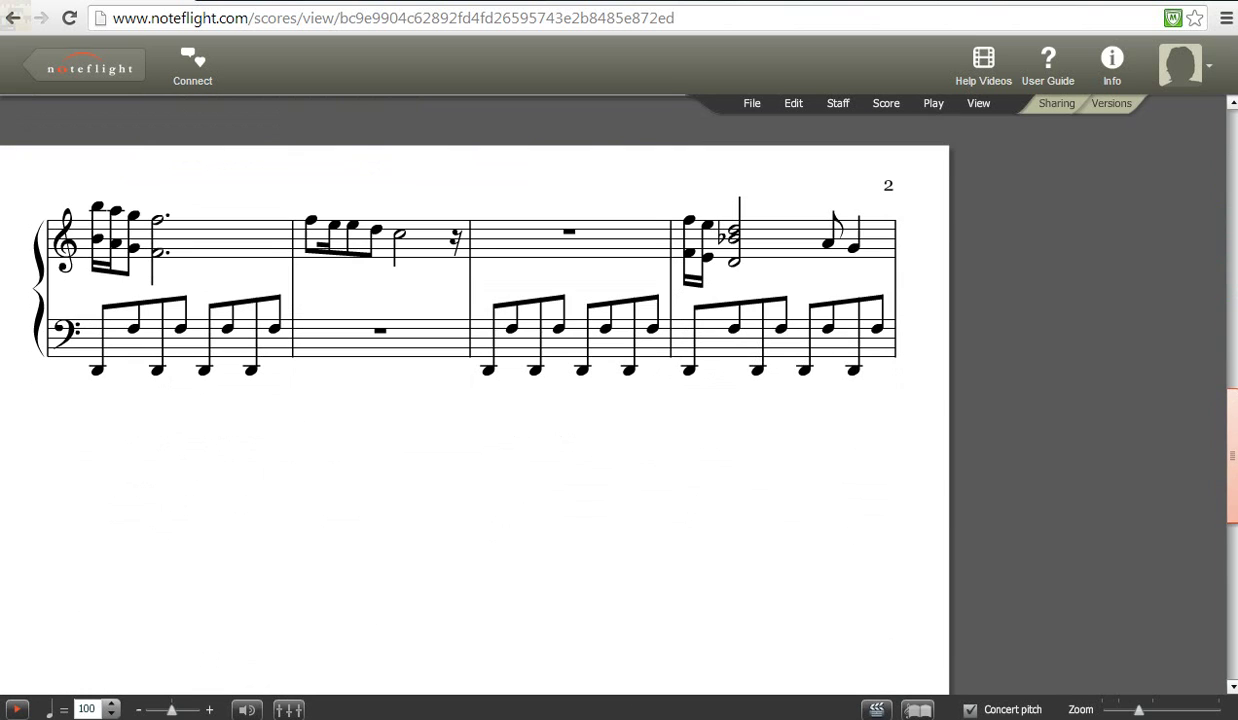
scroll(470, 400, "down", 6)
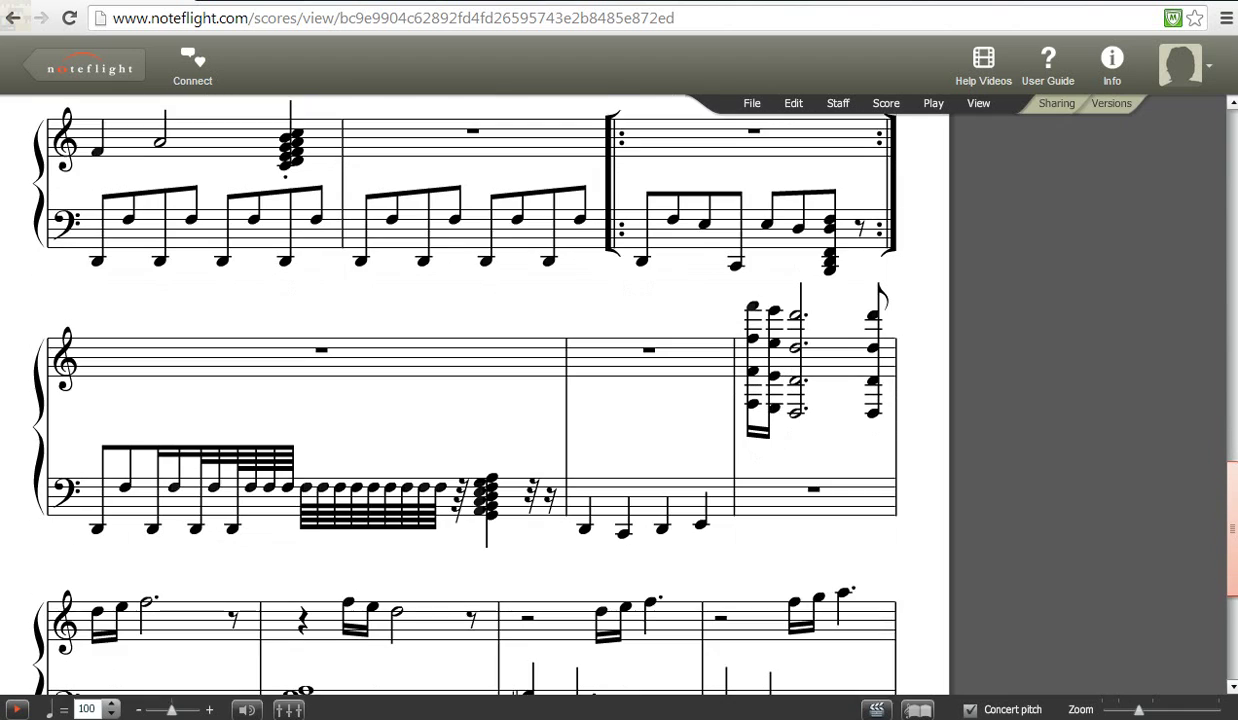
scroll(470, 400, "down", 5)
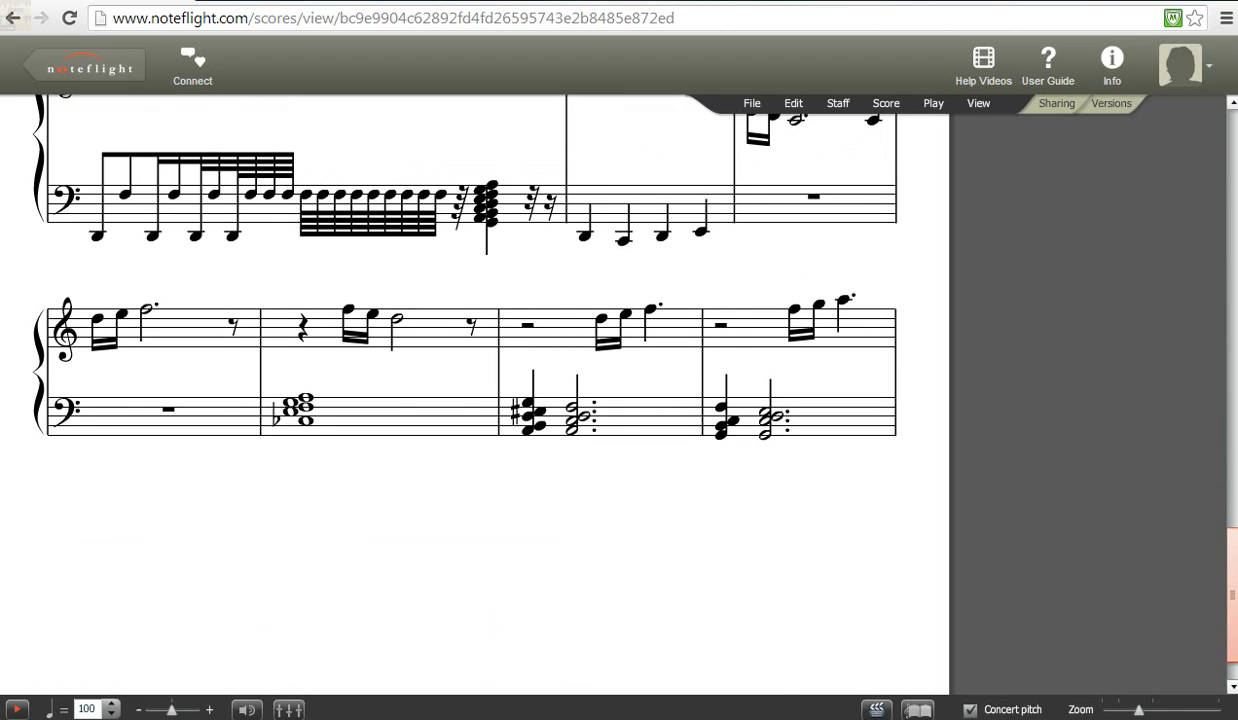
scroll(470, 400, "up", 3)
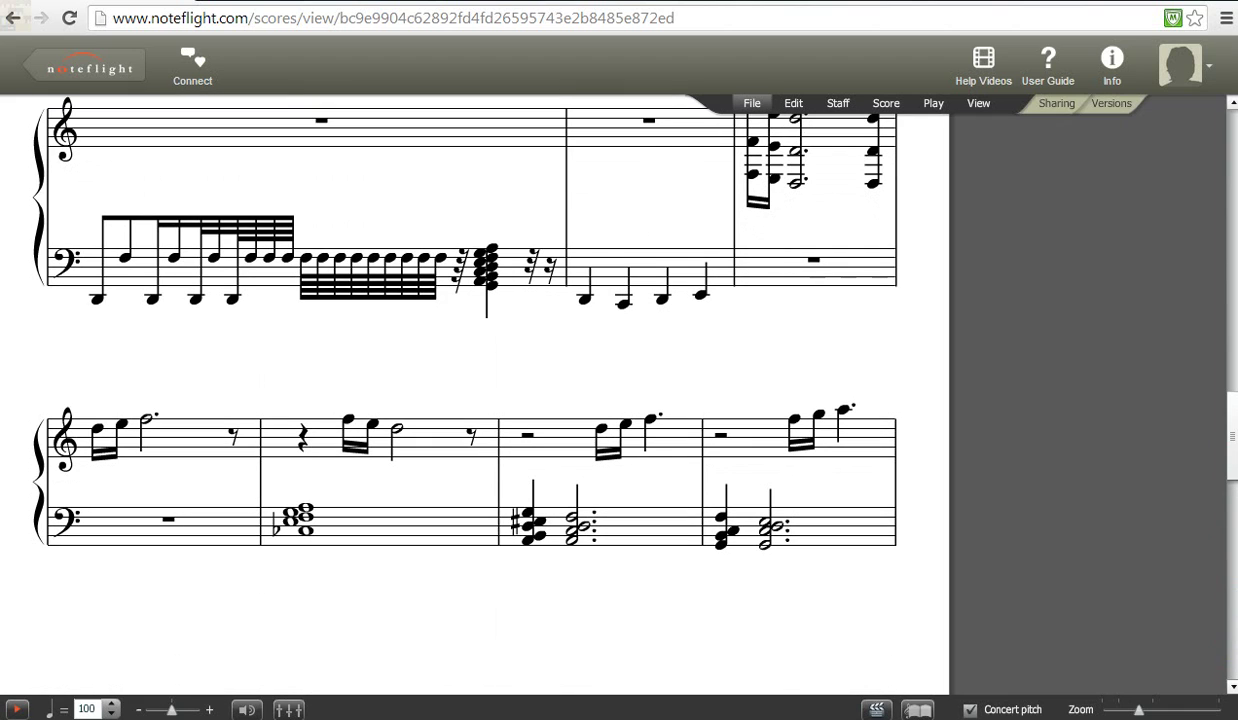
Export the score as MIDI for musical performance and save it as Untitled in the songs folder inside Music.
left_click(751, 103)
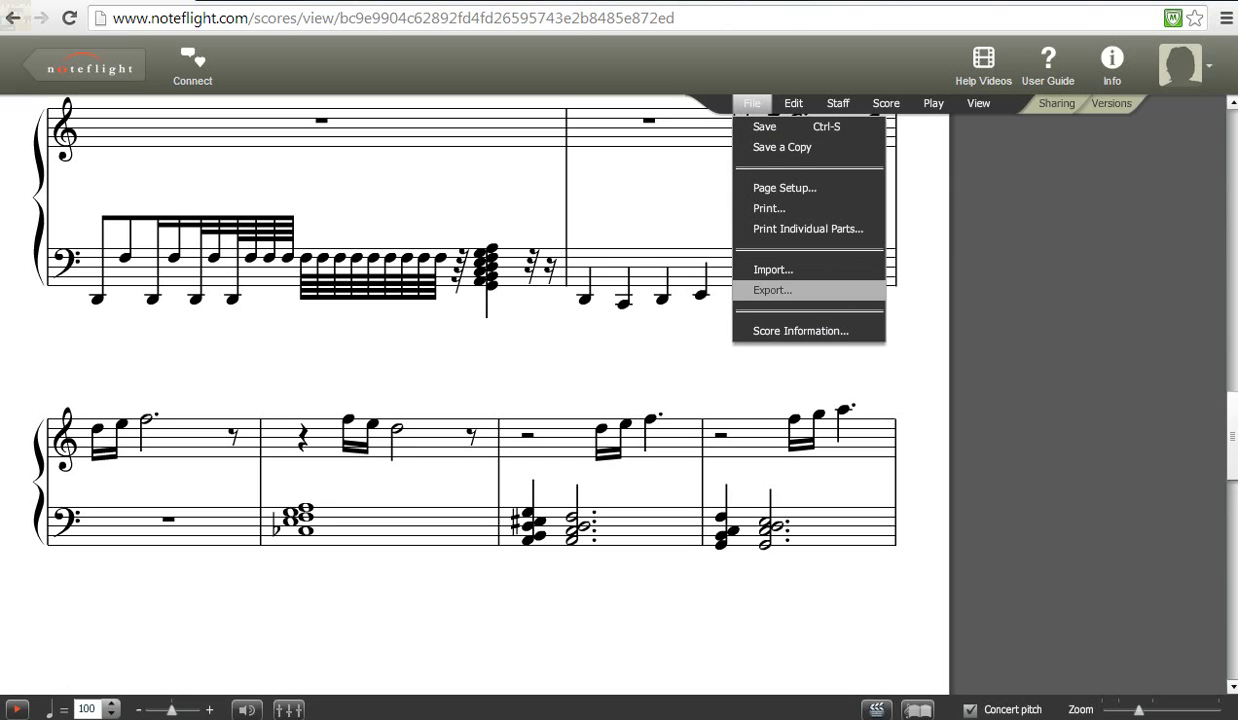
left_click(773, 290)
left_click(688, 364)
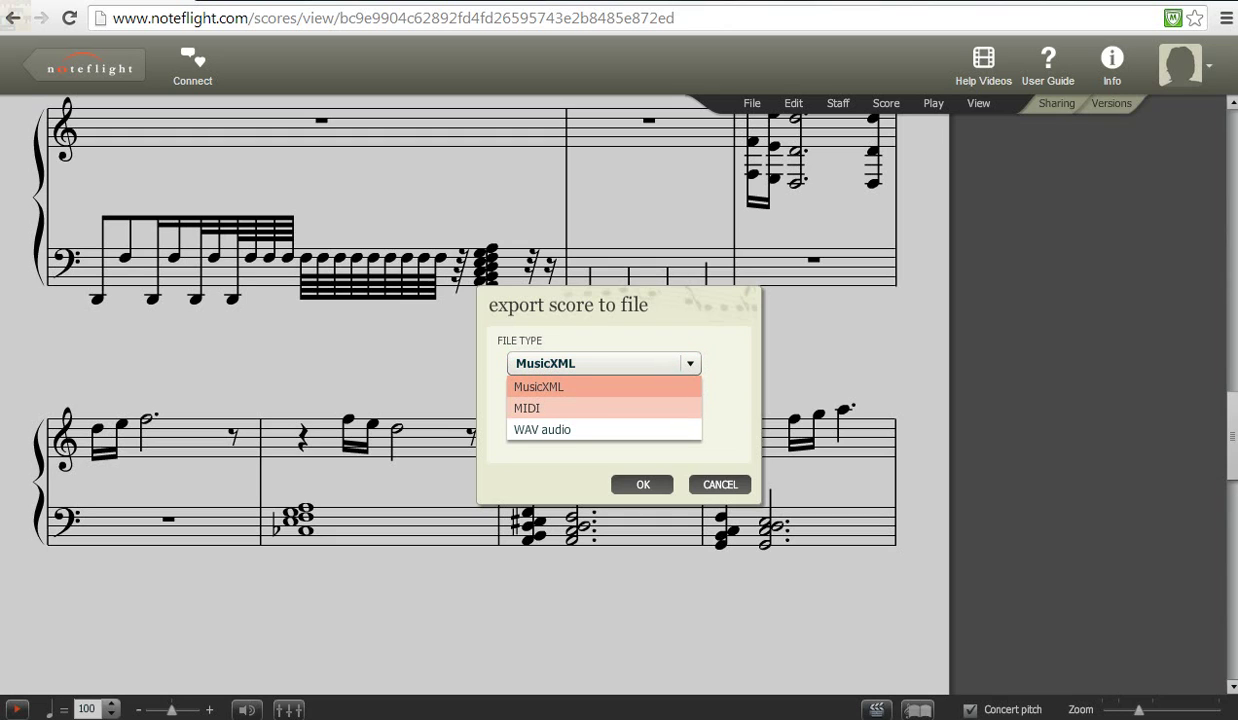
left_click(527, 408)
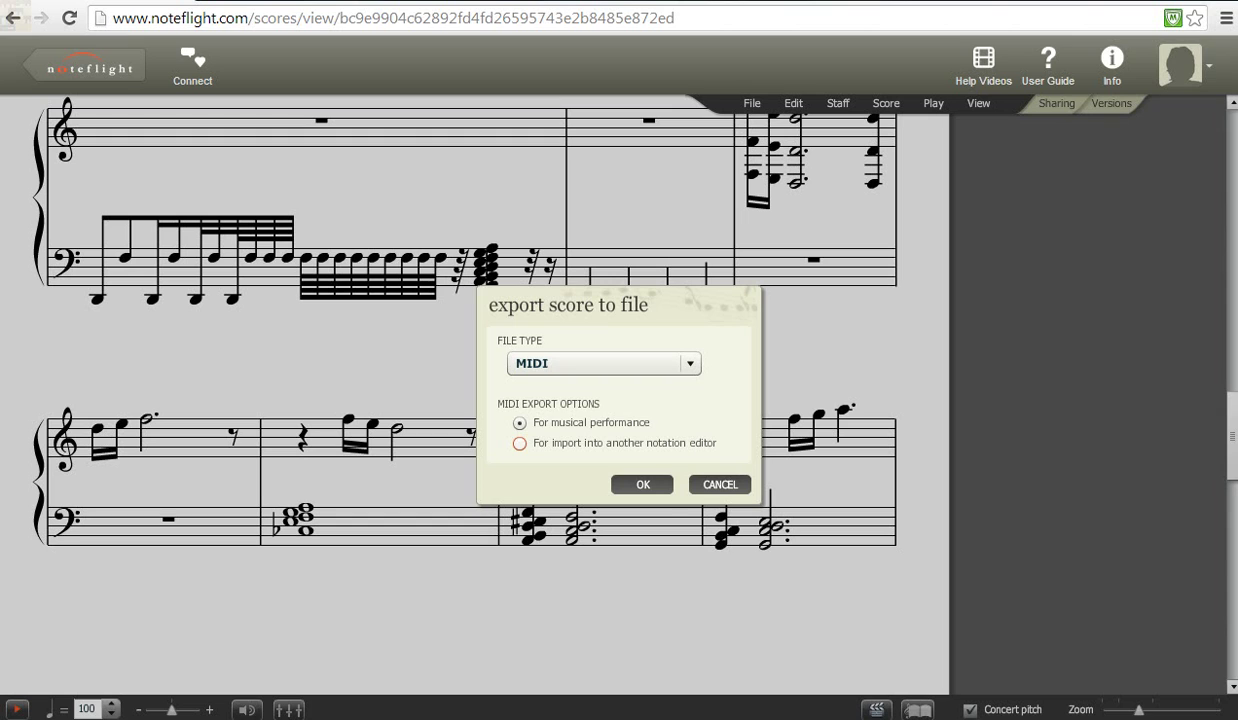
left_click(711, 485)
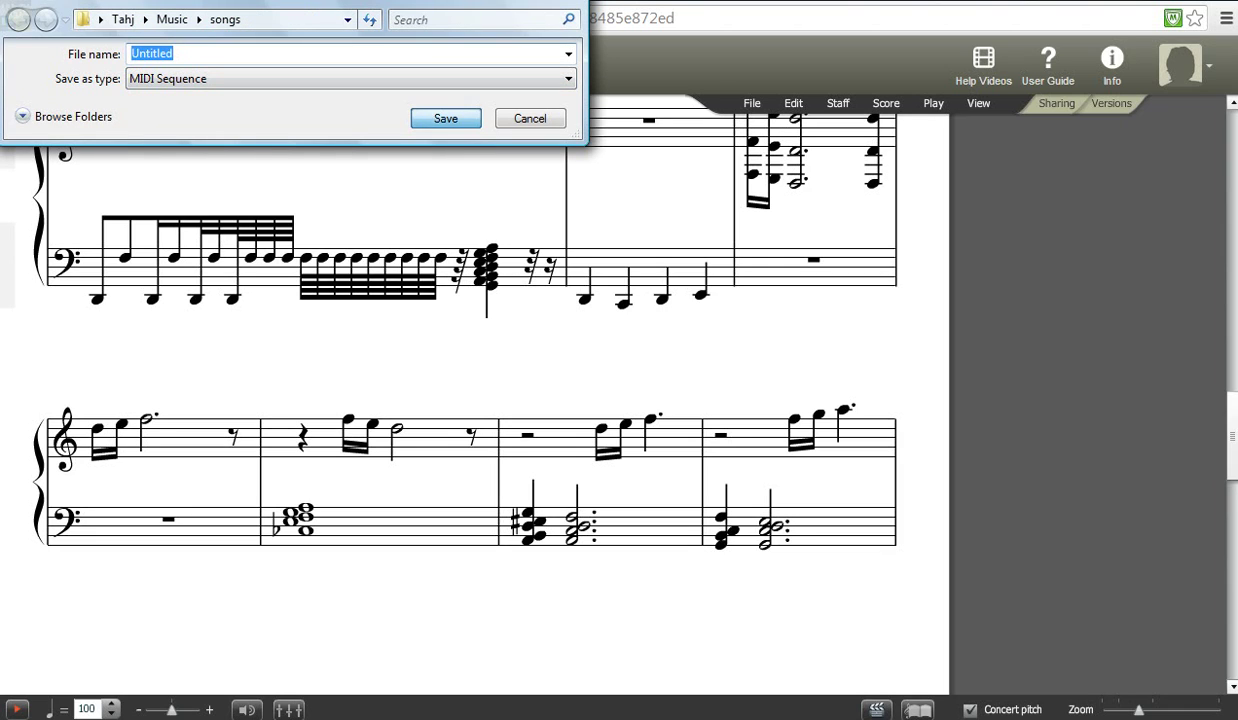
key("Return")
Switch to Synthesia and open the Songs section of its settings.
left_click(676, 368)
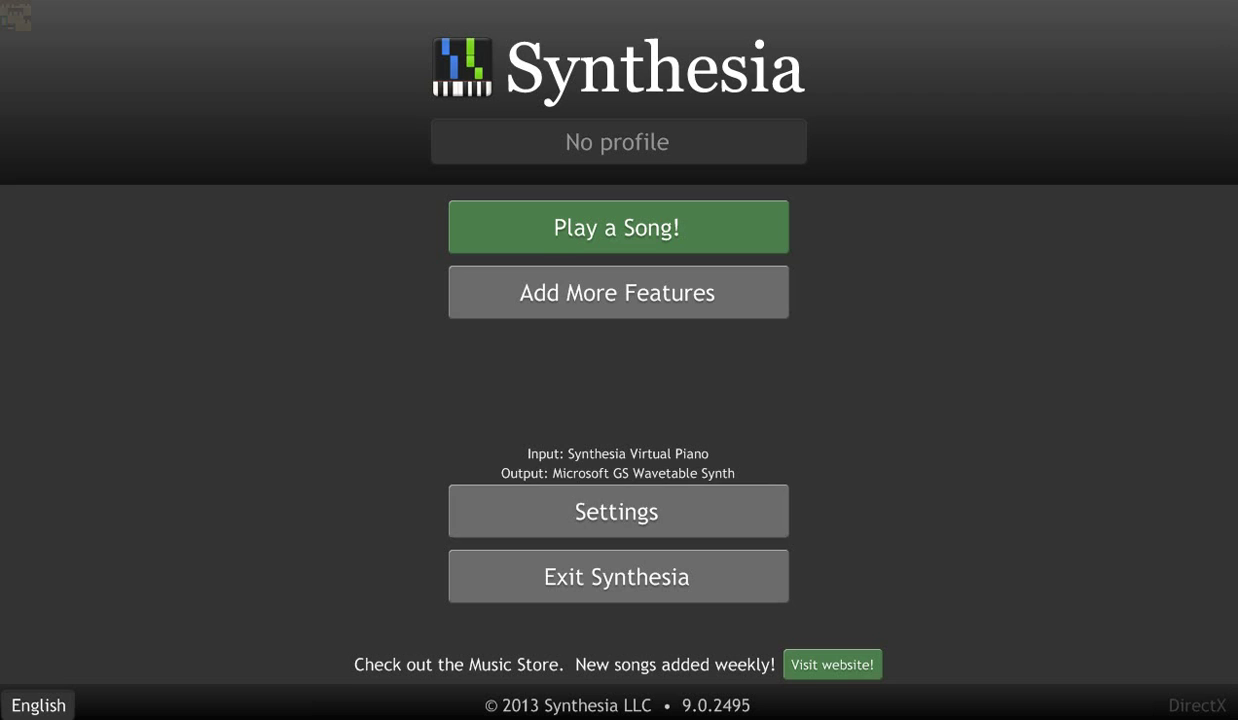
left_click(620, 513)
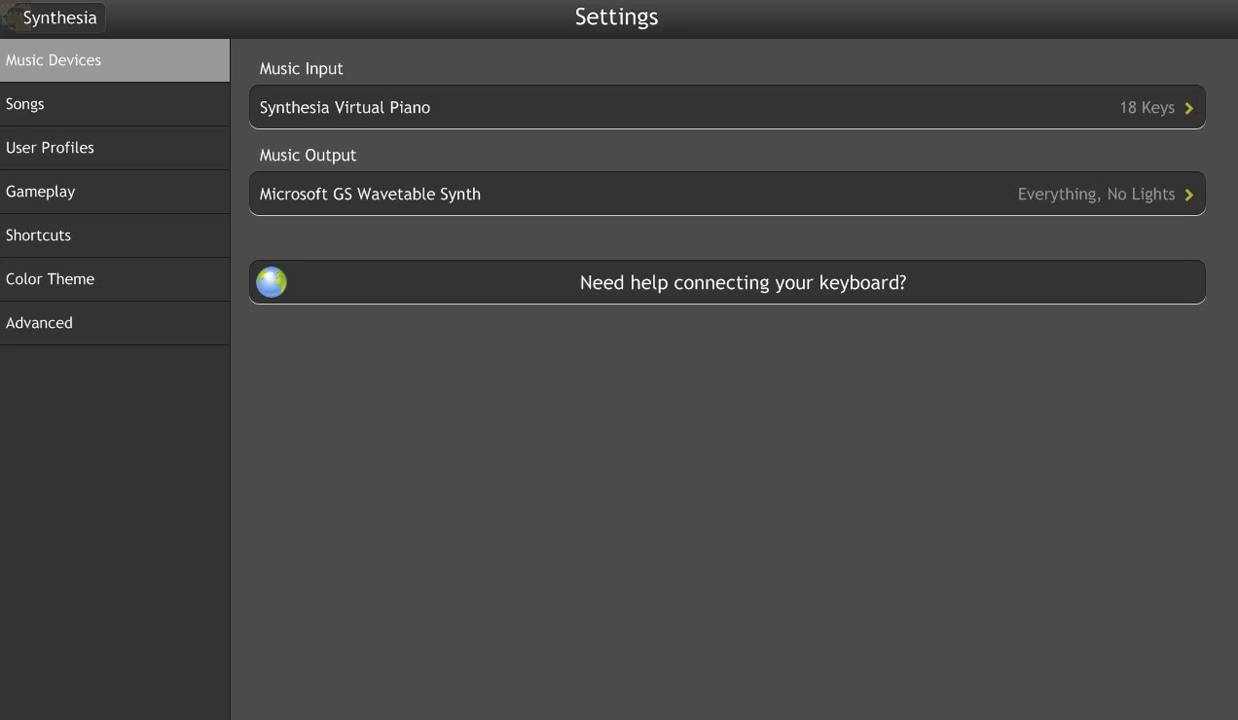
left_click(55, 17)
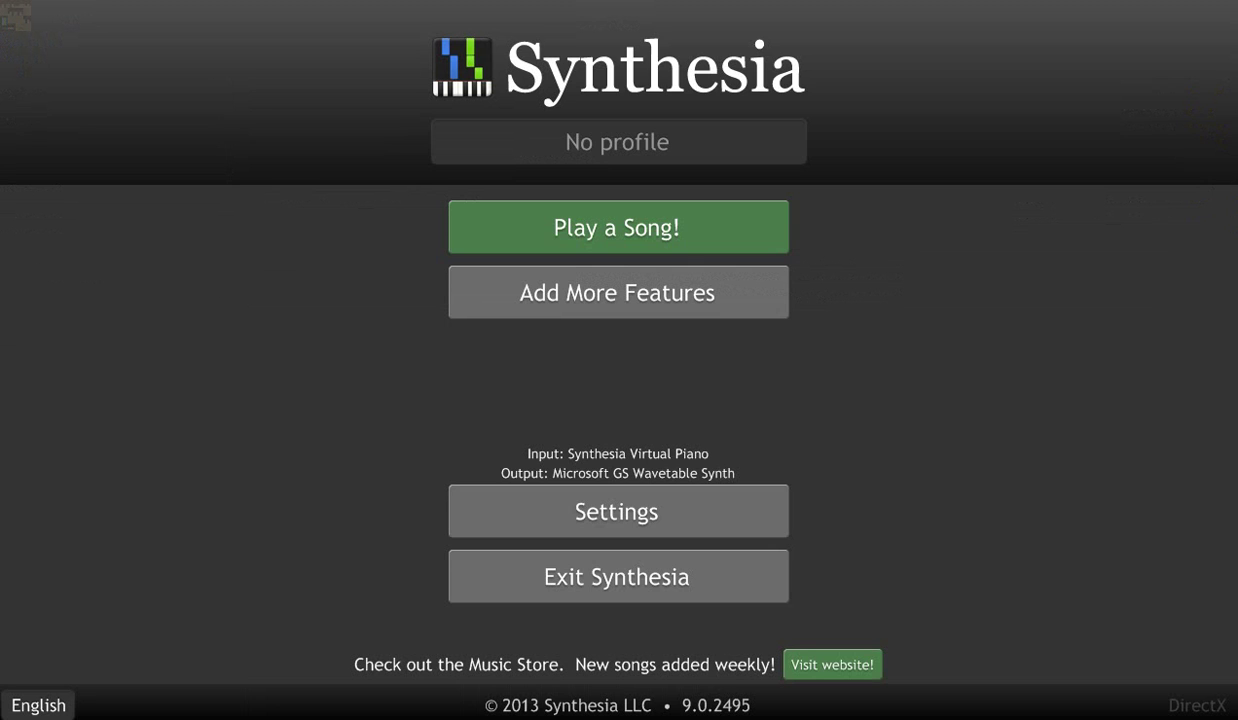
left_click(620, 513)
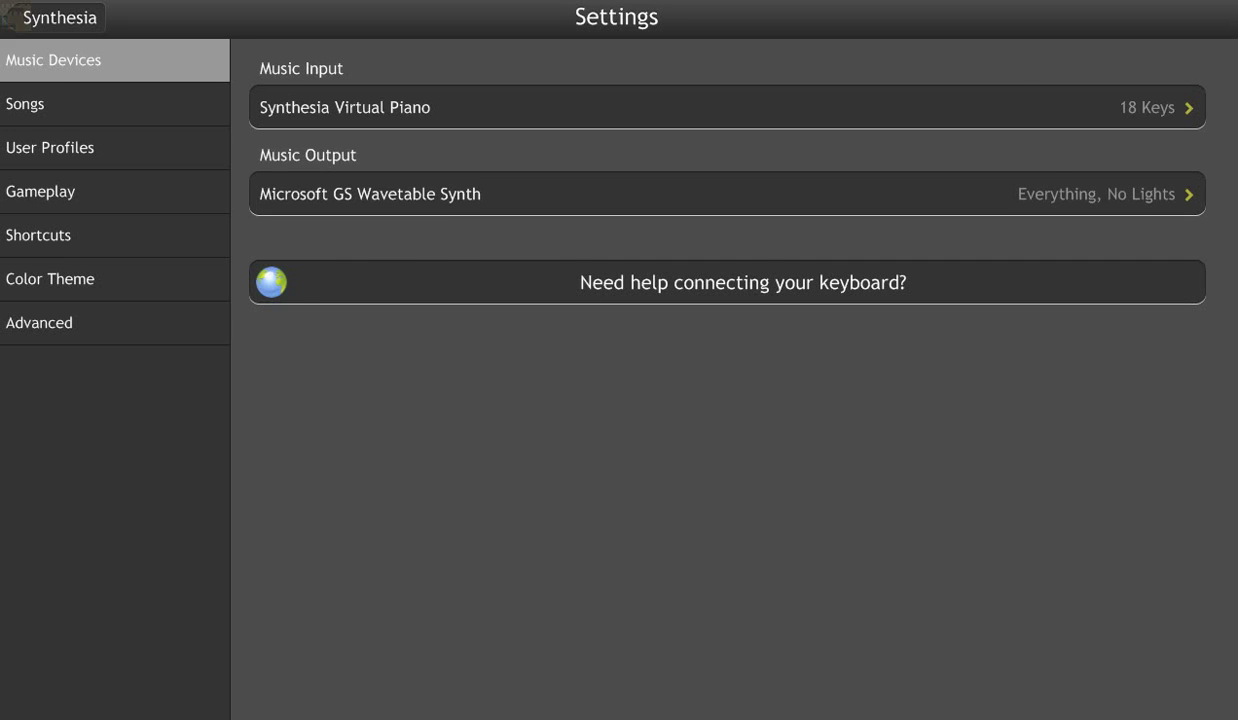
left_click(80, 104)
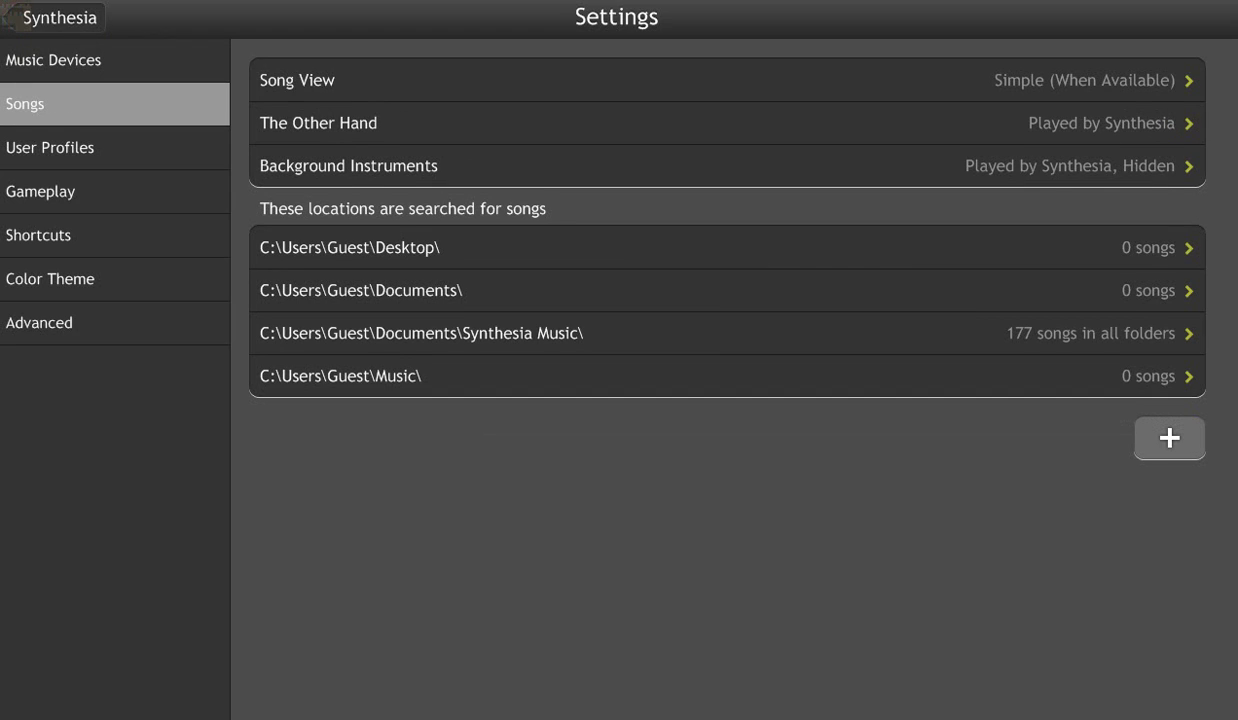
Add the C:\Users\Guest\Music\songs folder to the locations searched for songs.
left_click(1169, 438)
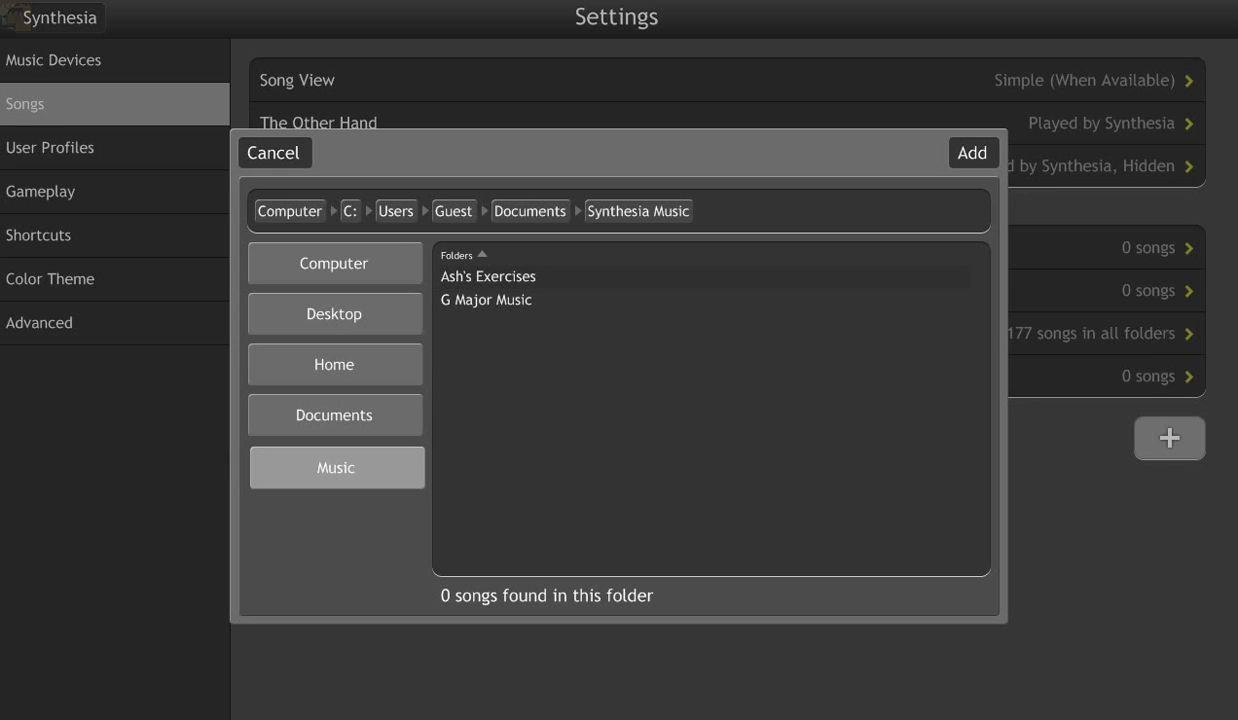
left_click(334, 465)
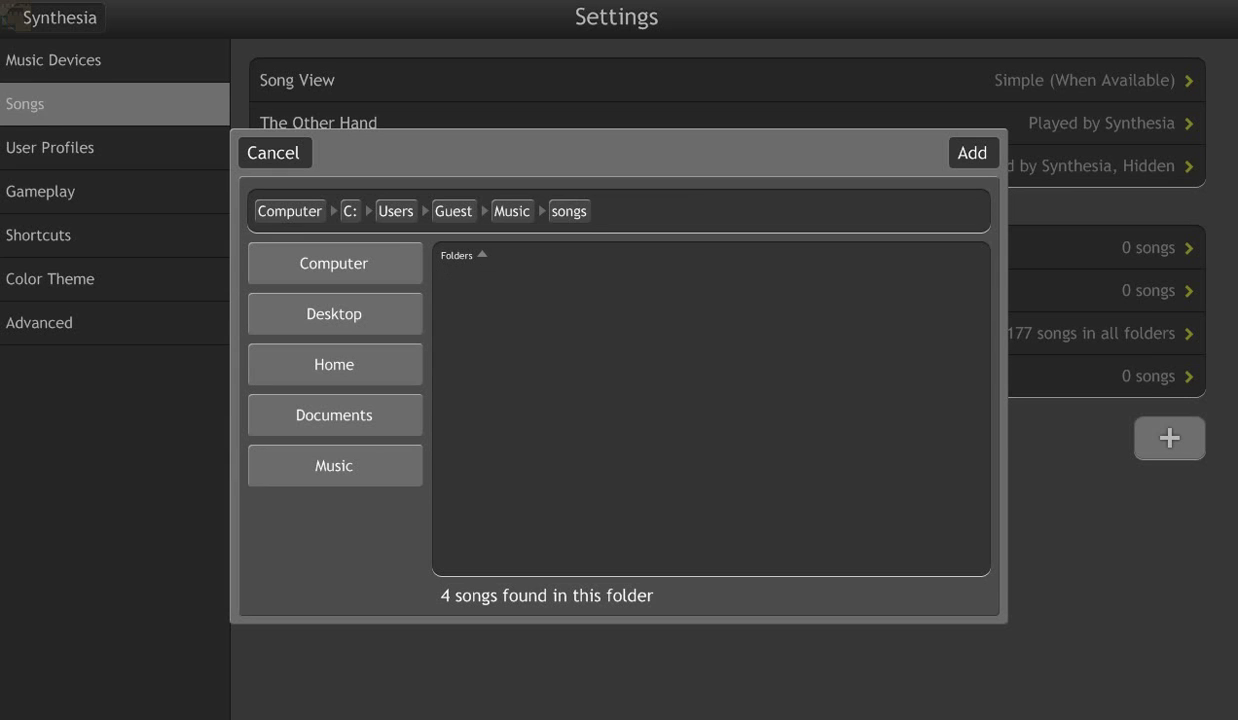
left_click(972, 153)
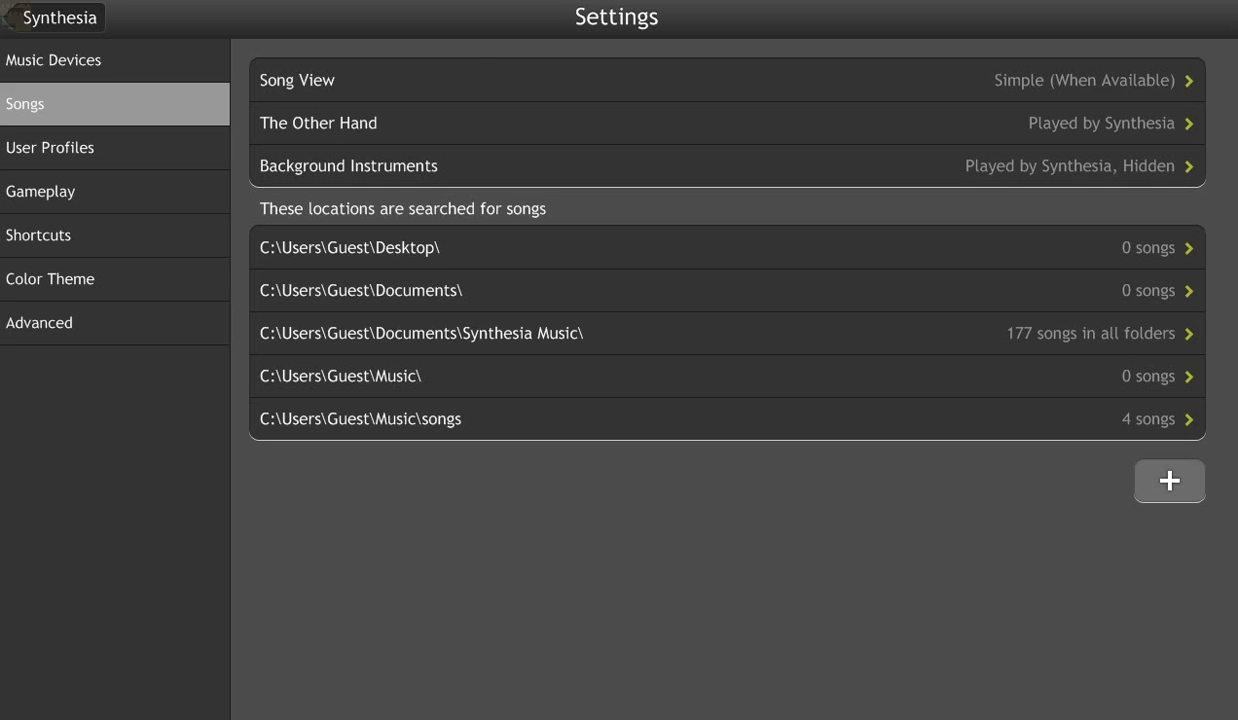
Leave the settings and open the top level of the song library.
key("Escape")
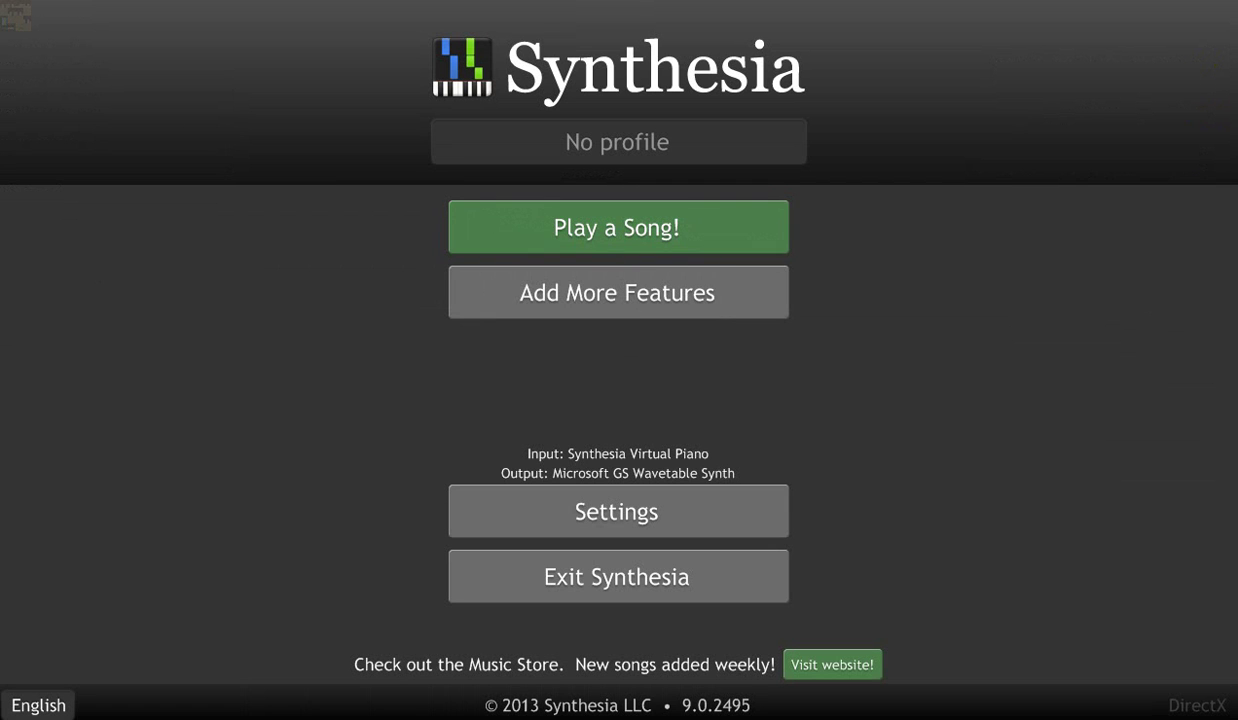
key("Return")
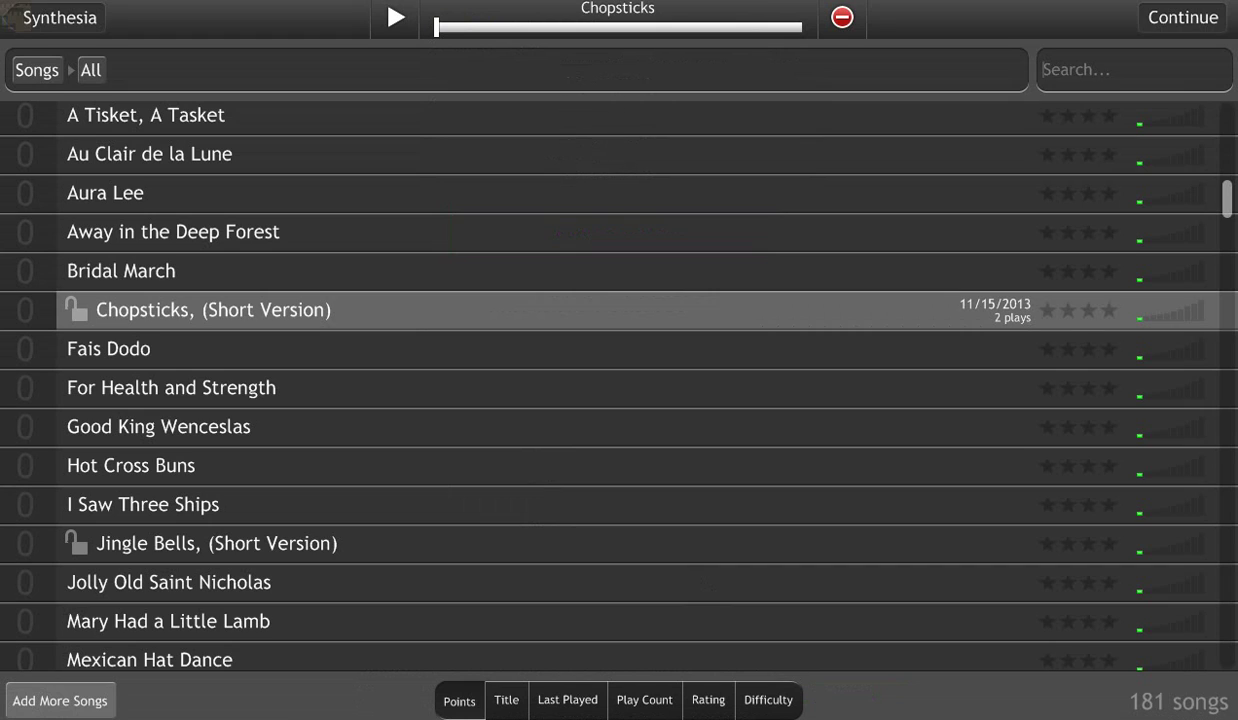
key("BackSpace")
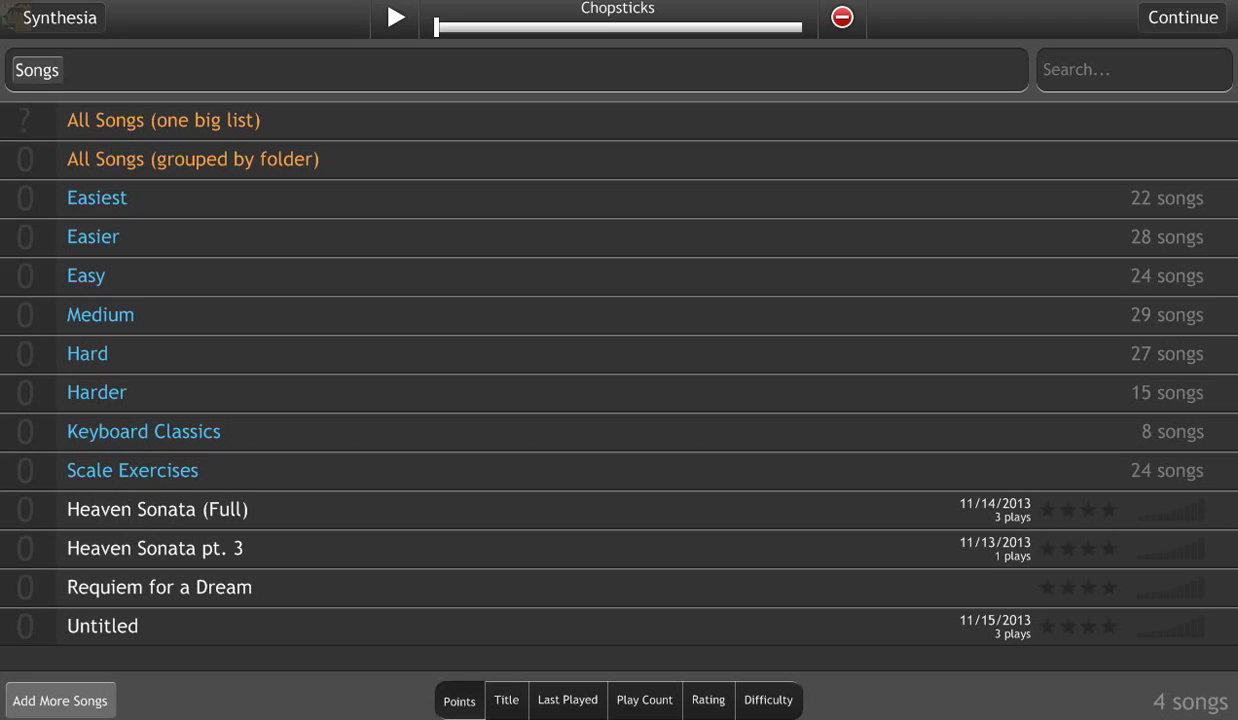
Play the Untitled song in Watch and Listen Only mode, then return to the song list.
left_click(103, 626)
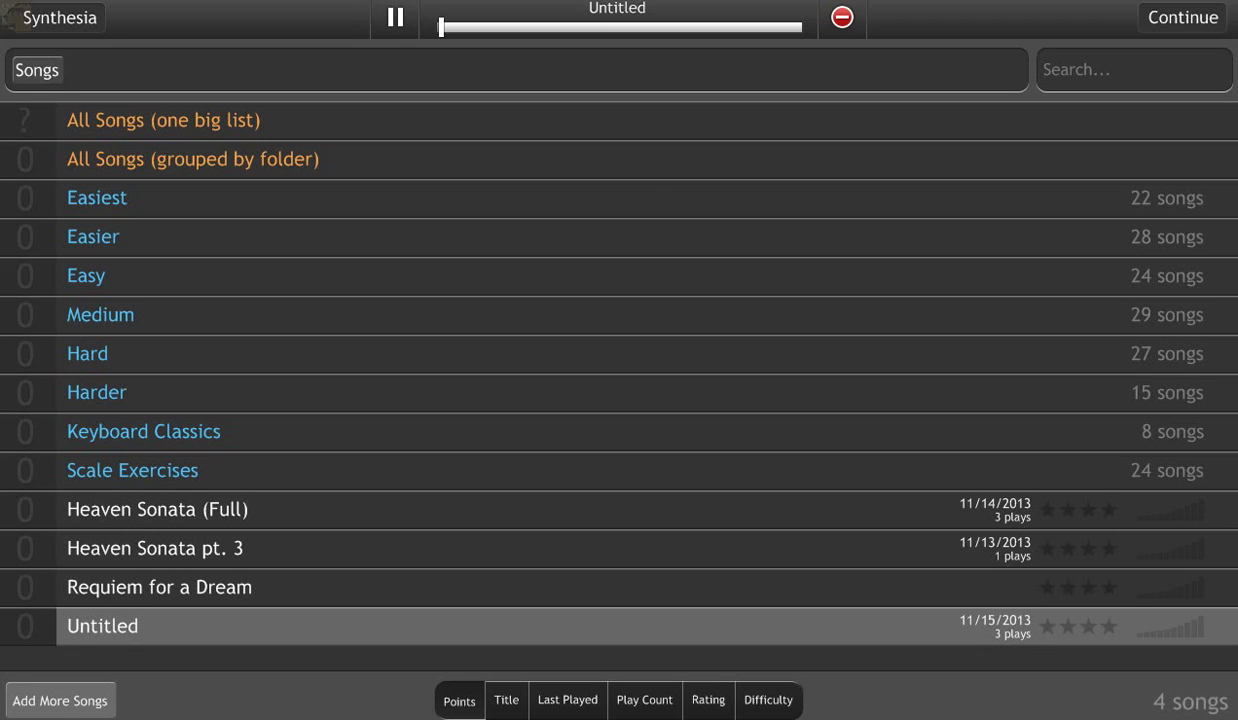
left_click(1182, 18)
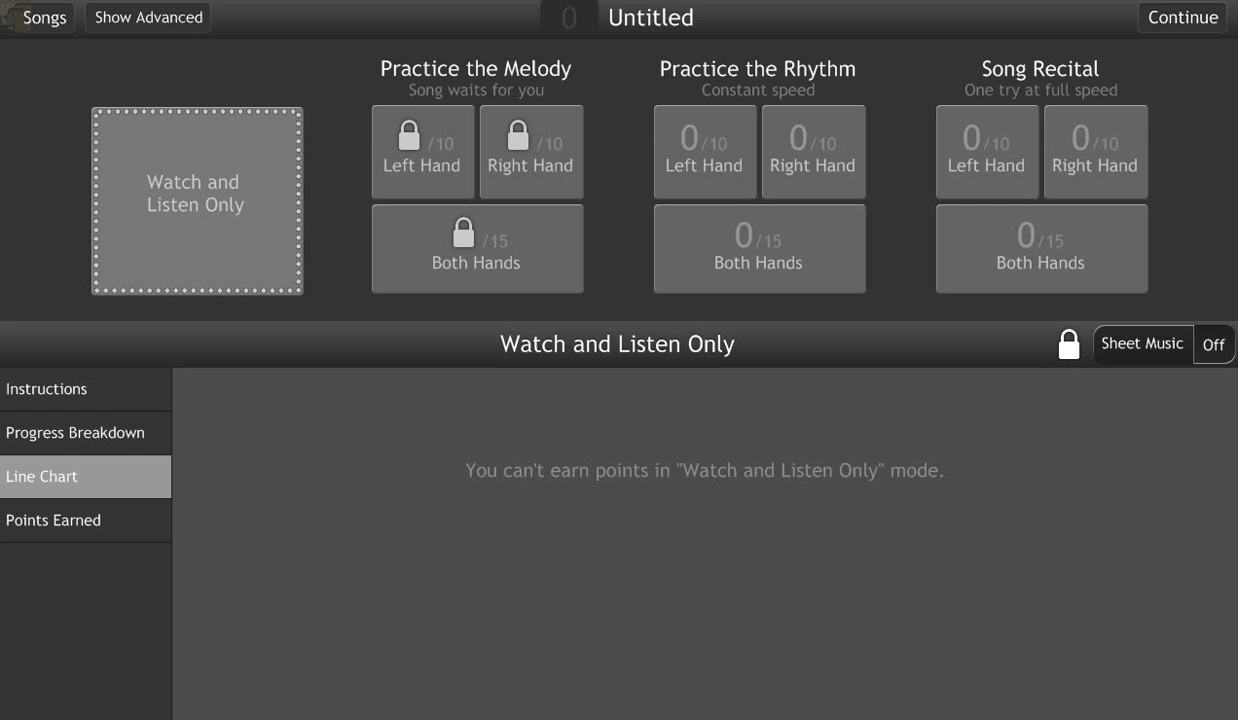
key("Return")
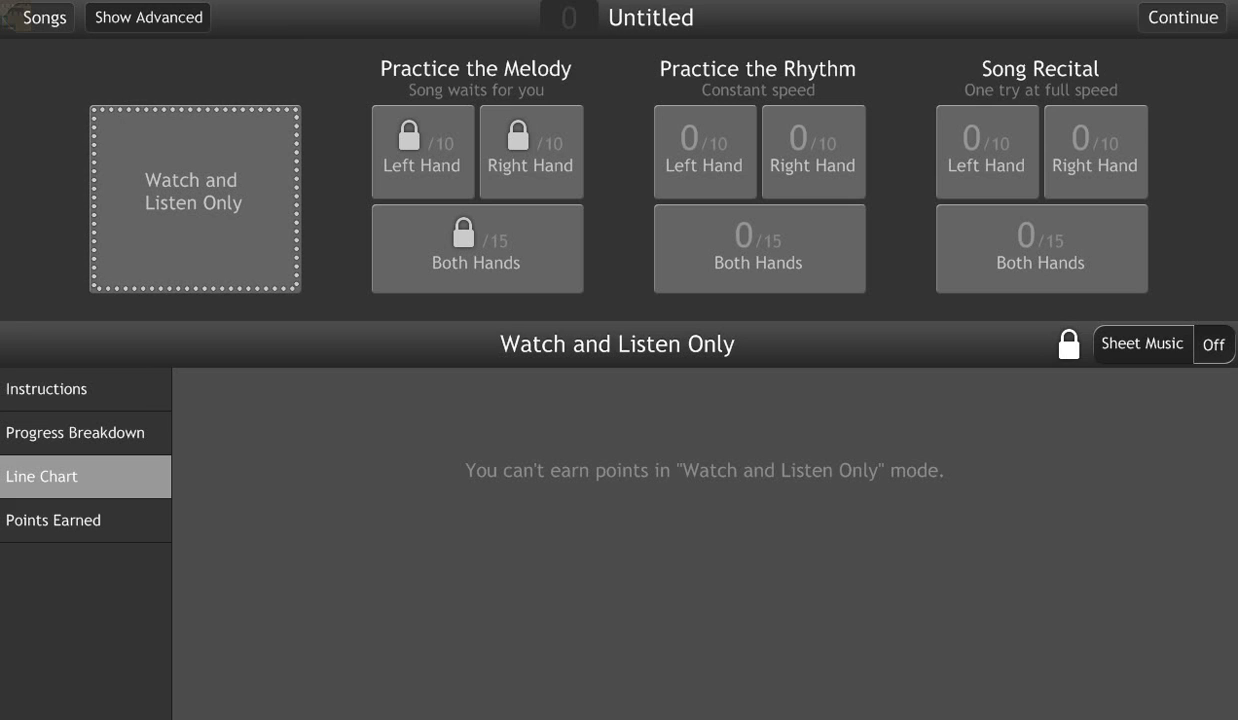
key("Escape")
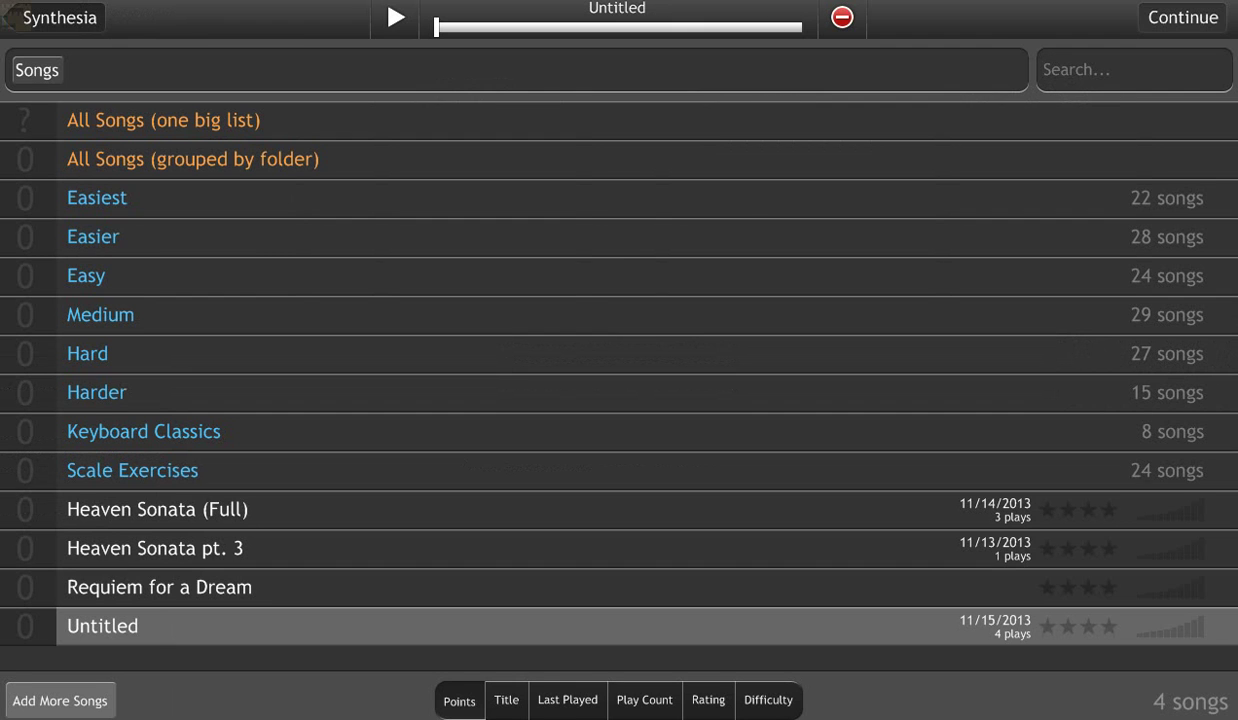